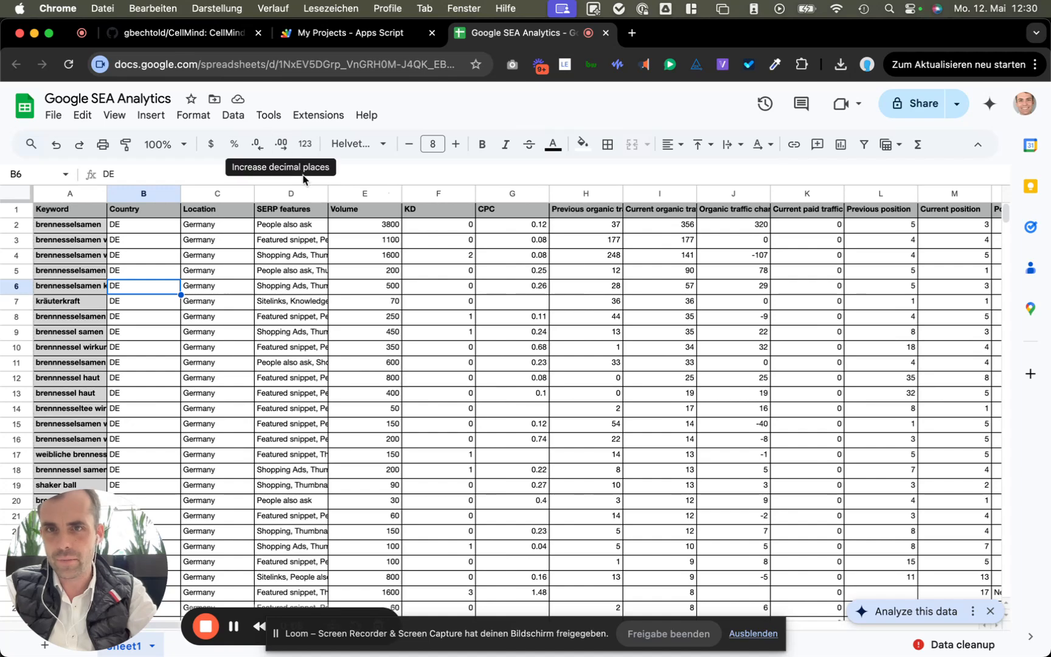
# Step: Switch from the SEA Analytics spreadsheet to the CellMind GitHub repository tab
pyautogui.click(217, 27)
pyautogui.scroll(5, 258, 205)
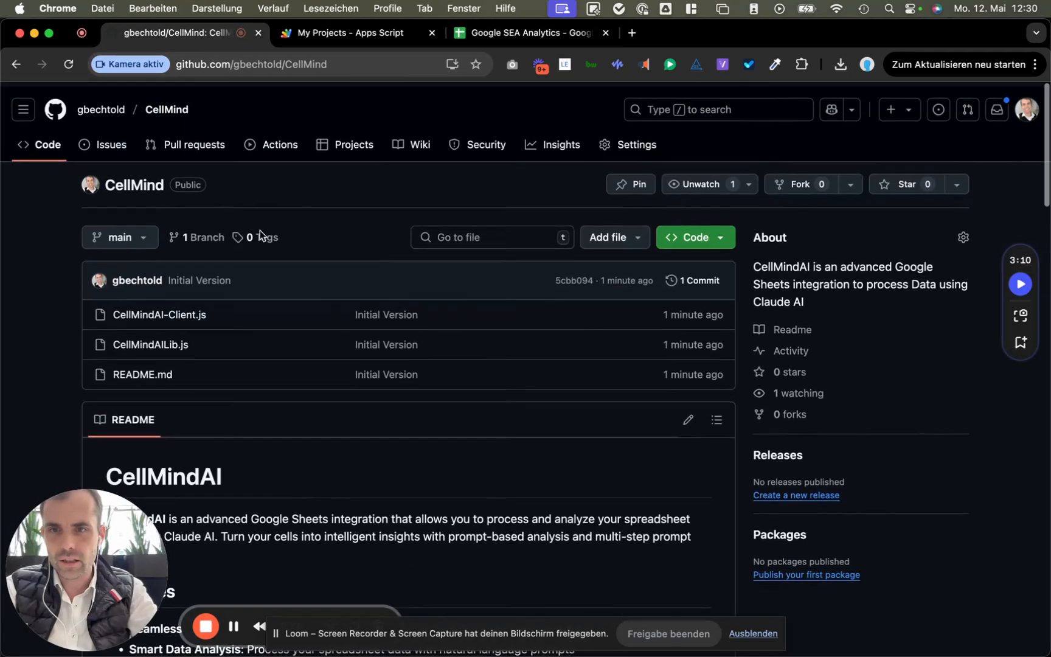
pyautogui.scroll(-1, 237, 332)
pyautogui.scroll(-10, 226, 346)
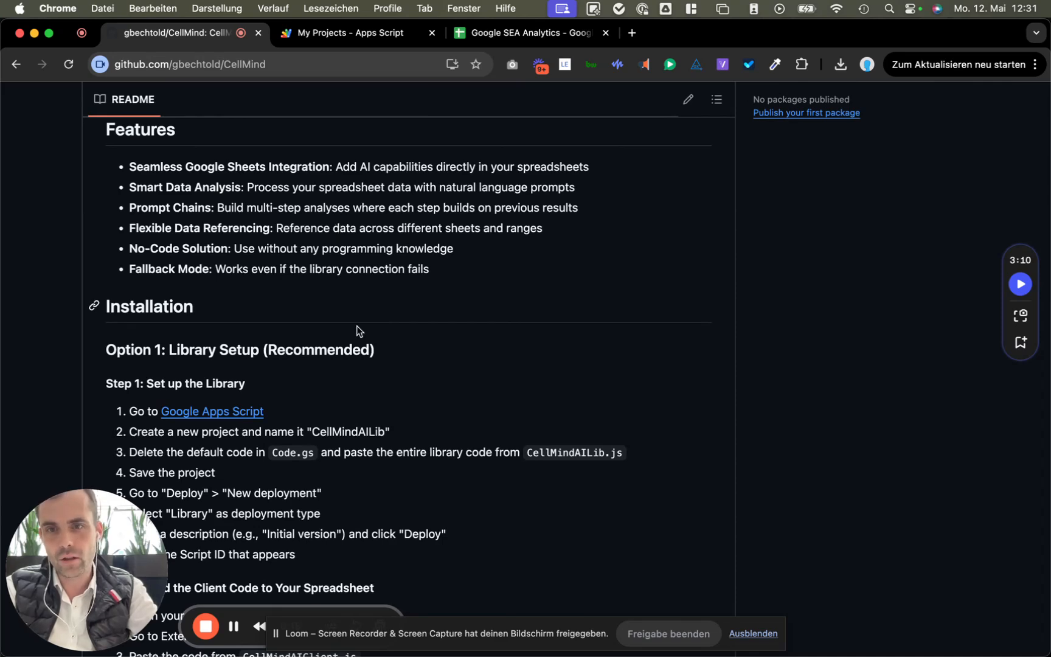
pyautogui.scroll(-3, 359, 361)
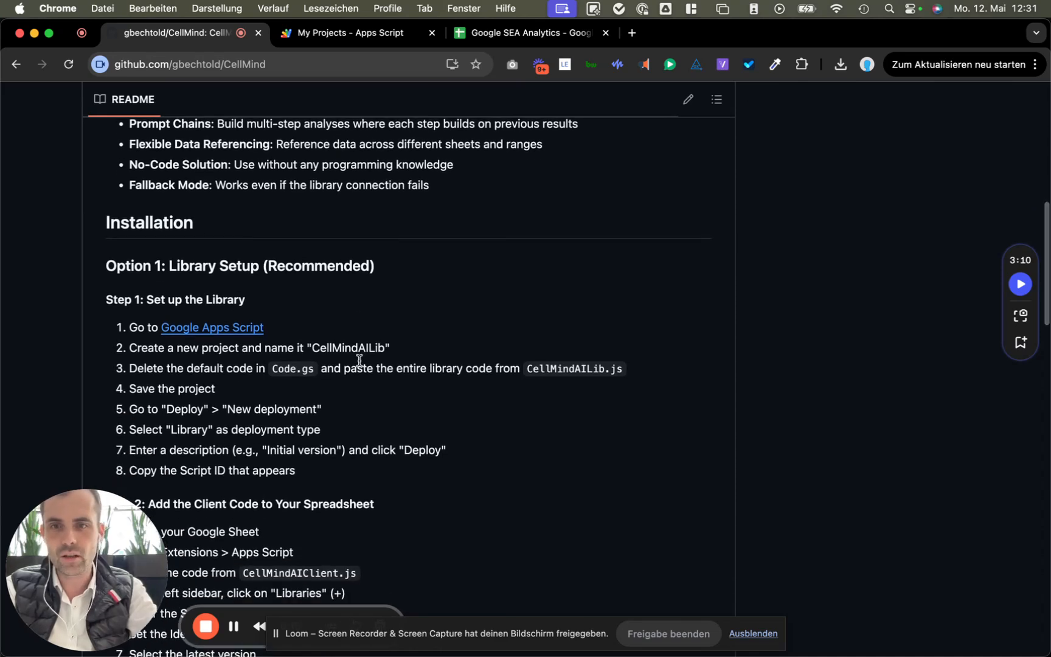
pyautogui.scroll(6, 359, 361)
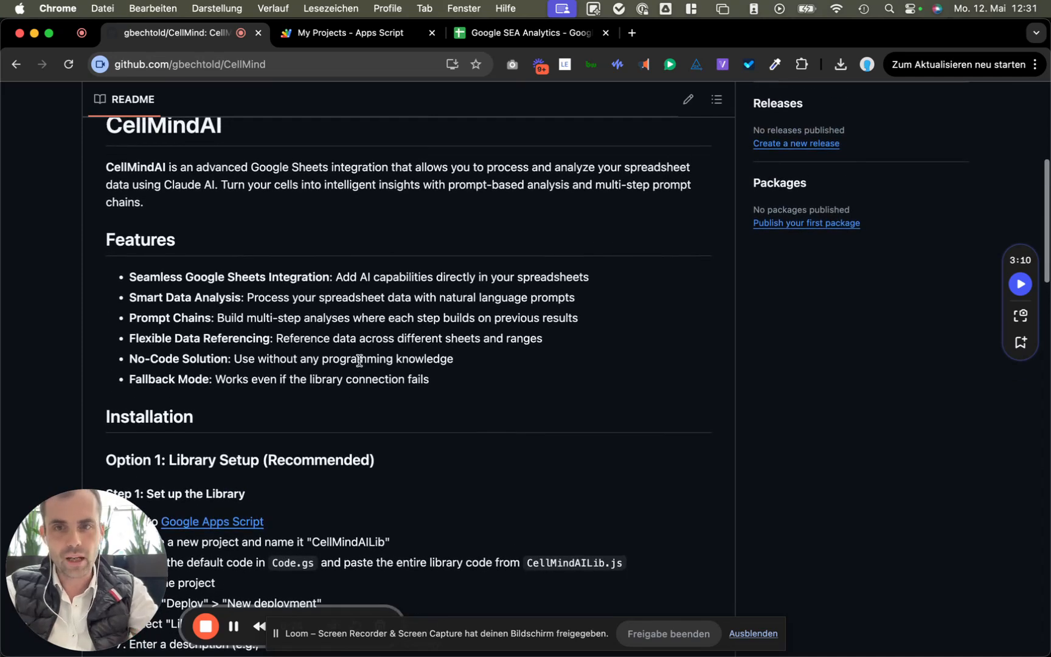
pyautogui.scroll(-7, 358, 369)
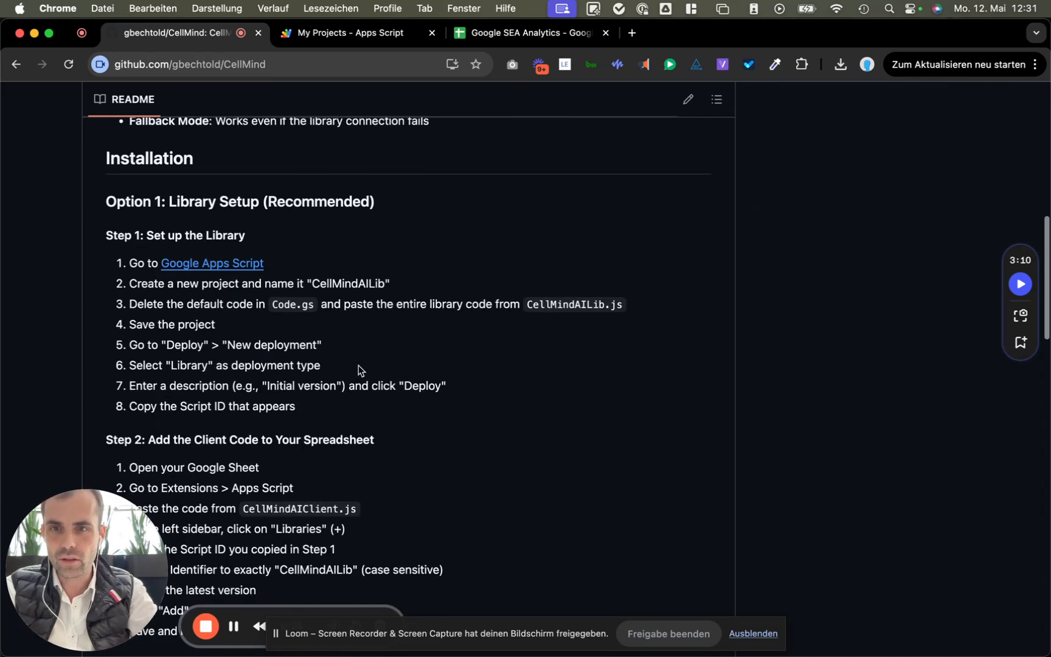
pyautogui.scroll(-4, 359, 364)
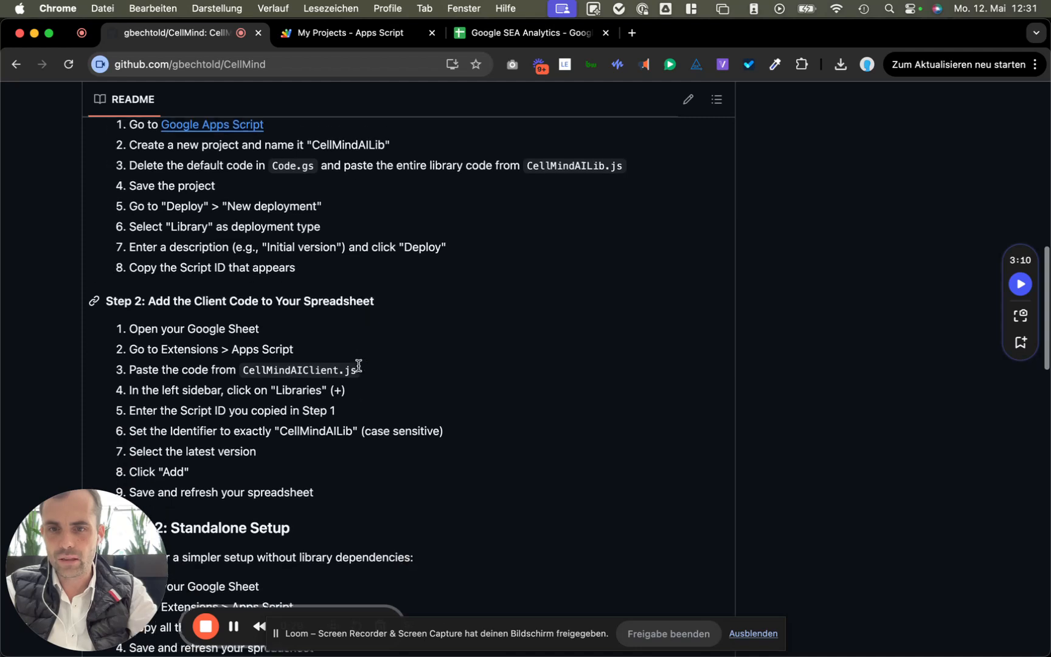
pyautogui.scroll(-1, 359, 365)
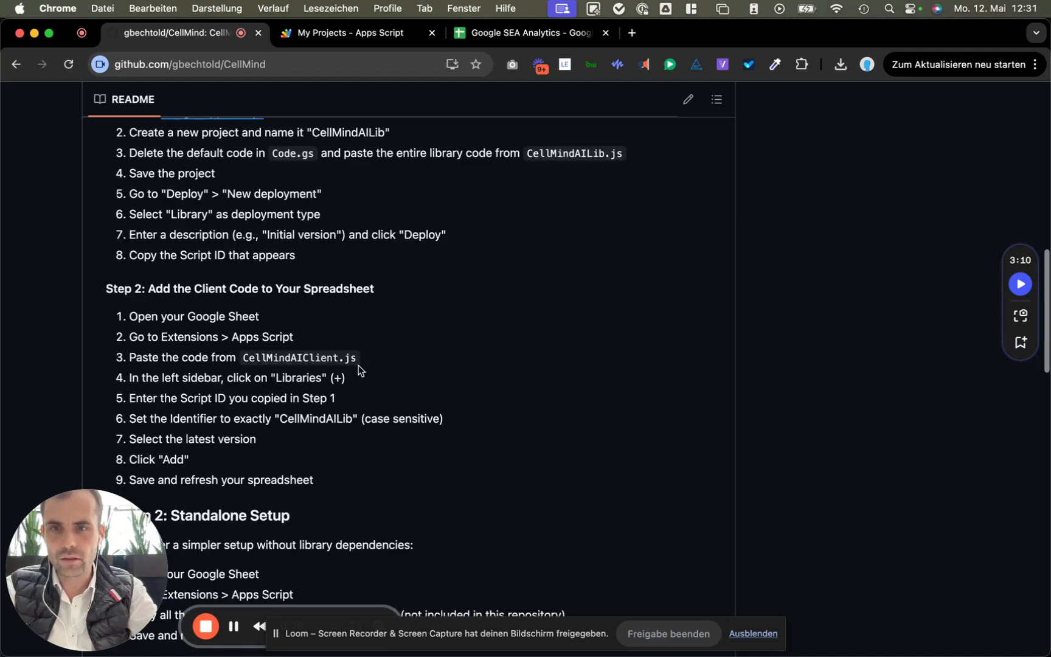
pyautogui.click(501, 36)
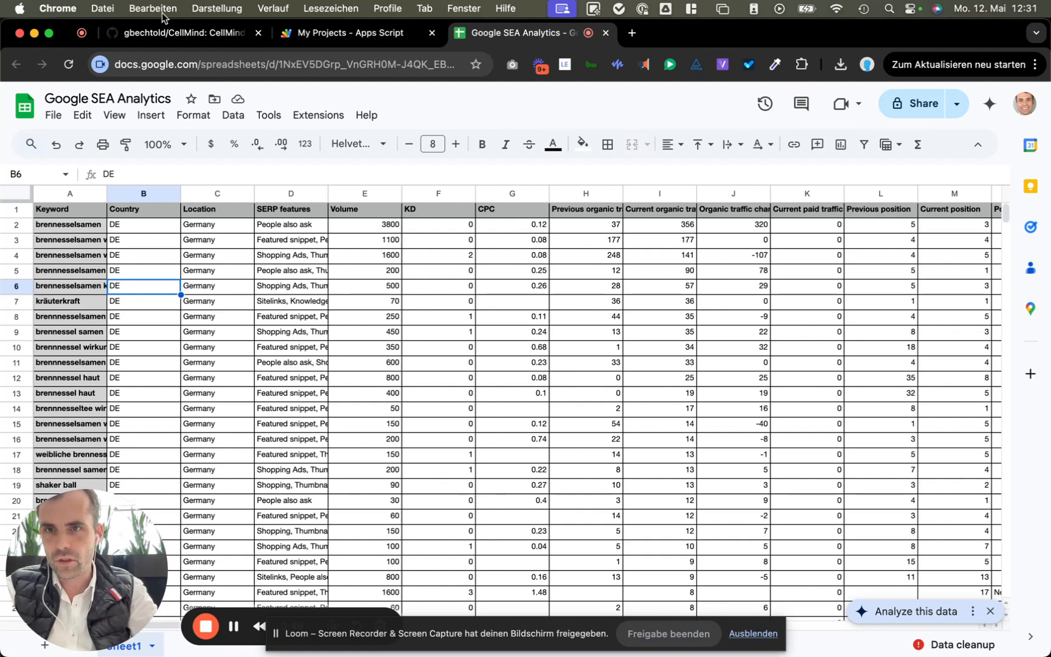
pyautogui.click(178, 32)
pyautogui.scroll(5, 286, 248)
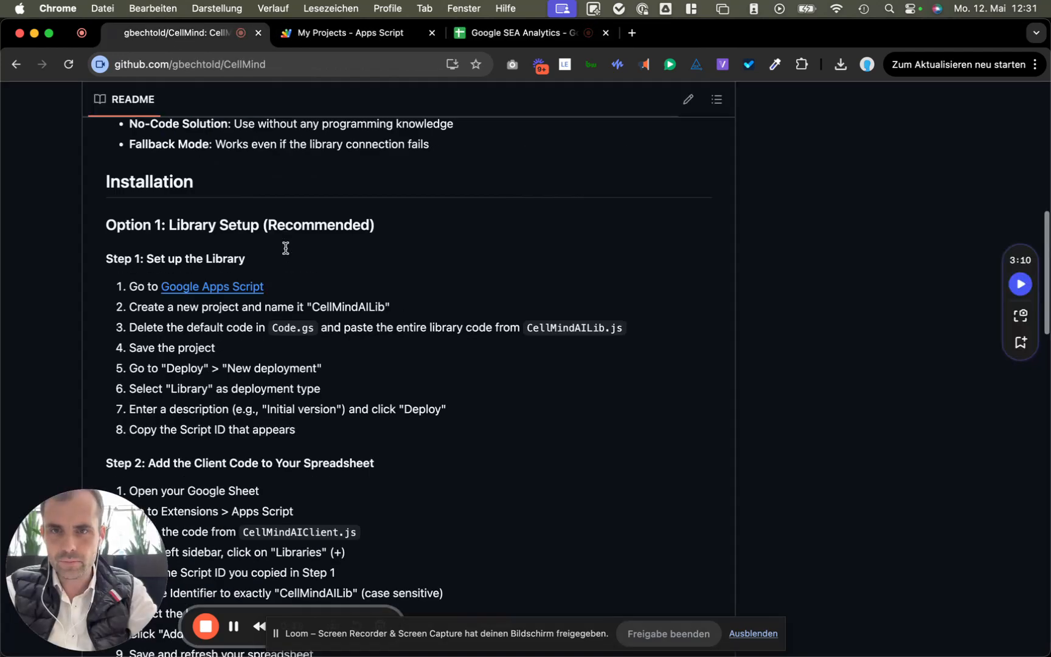
pyautogui.scroll(10, 285, 248)
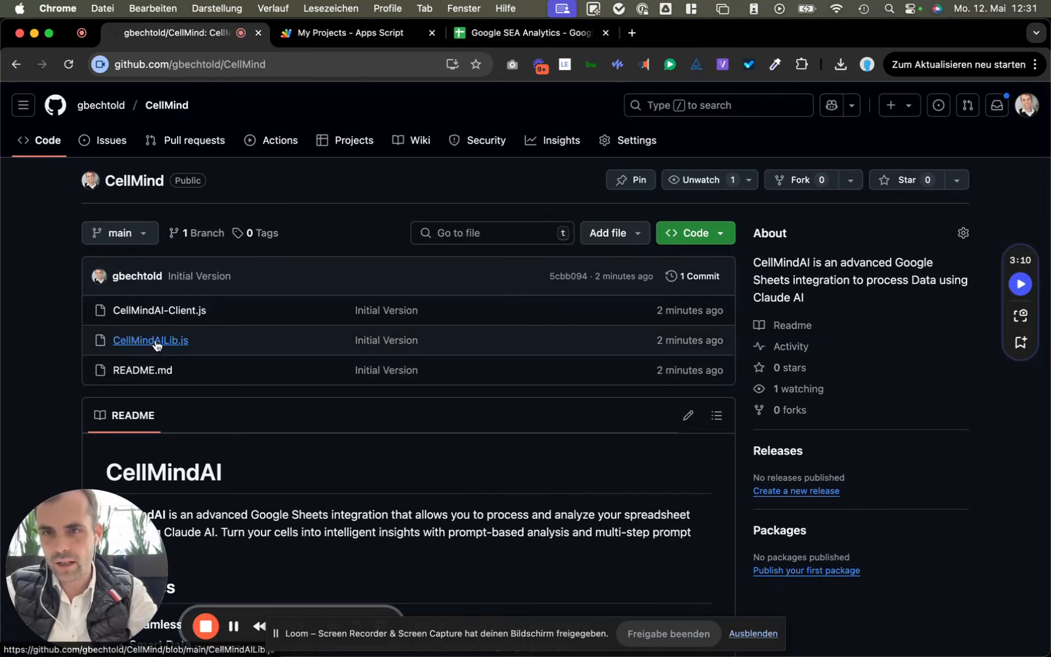
# Step: Select all 539 lines of CellMindAILib.js on GitHub, then go to Apps Script projects
pyautogui.click(157, 341)
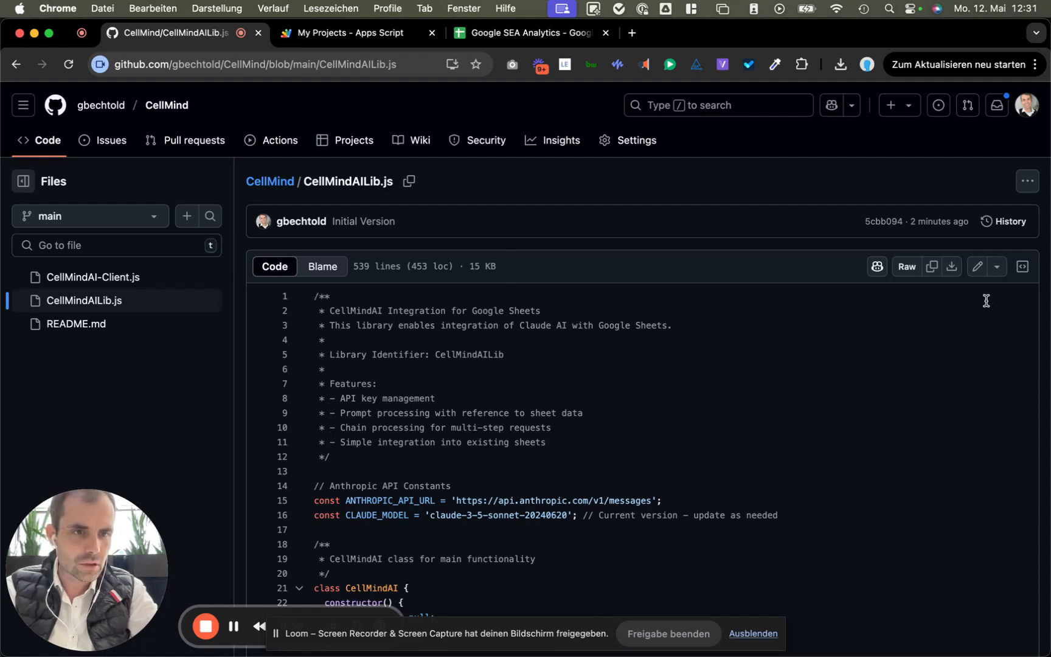
pyautogui.moveTo(986, 300); pyautogui.dragTo(1002, 278)
pyautogui.scroll(-20, 689, 459)
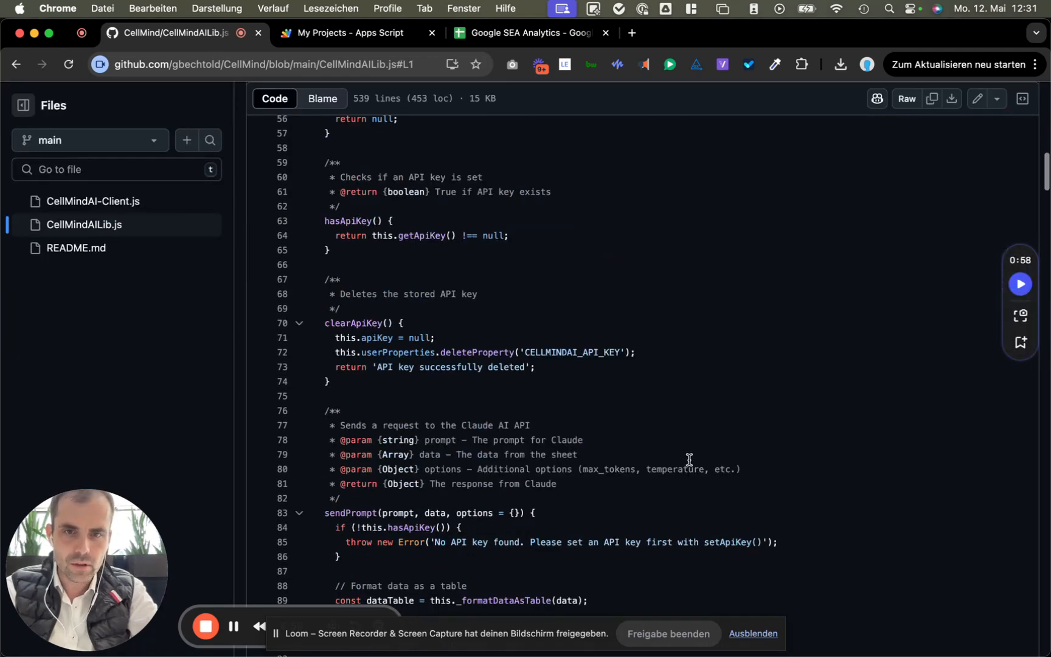
pyautogui.scroll(-5, 689, 459)
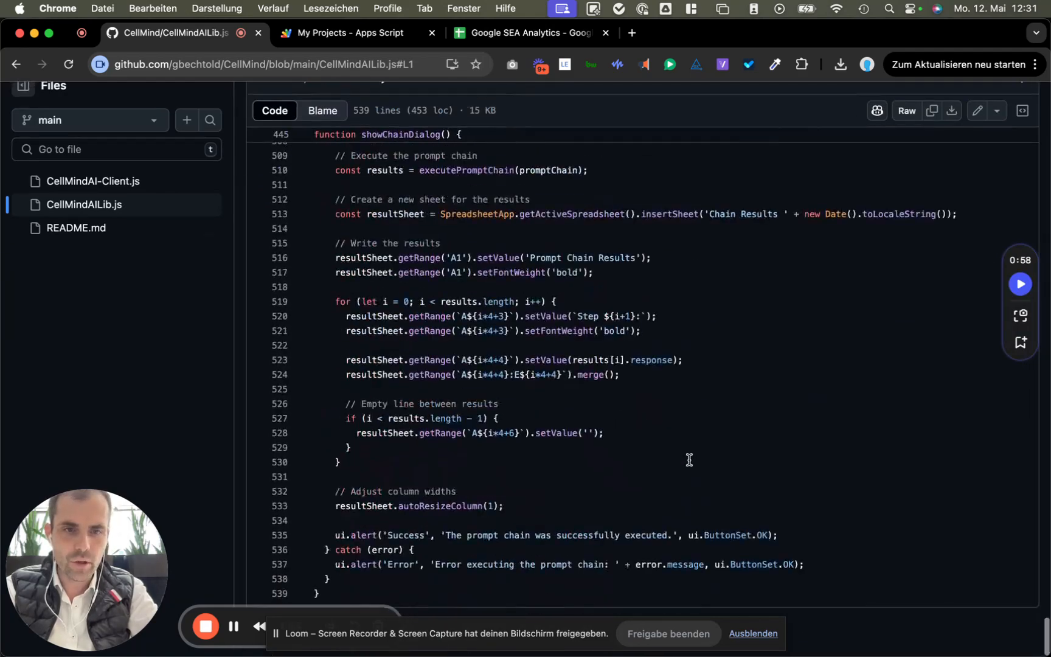
pyautogui.keyDown('shift'); pyautogui.click(872, 619); pyautogui.keyUp('shift')
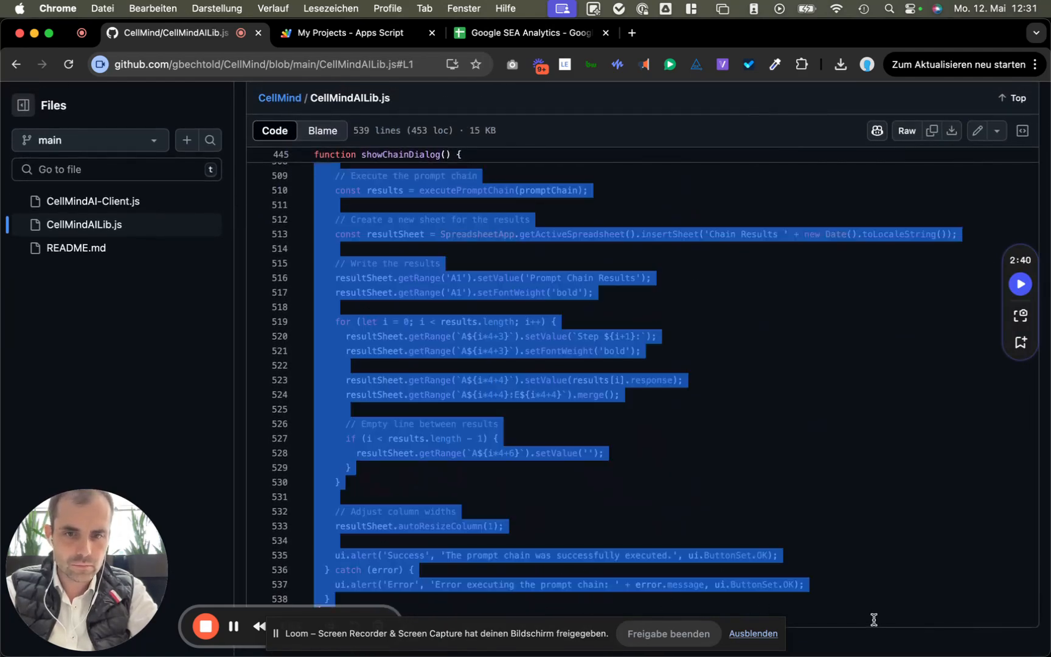
pyautogui.scroll(10, 889, 563)
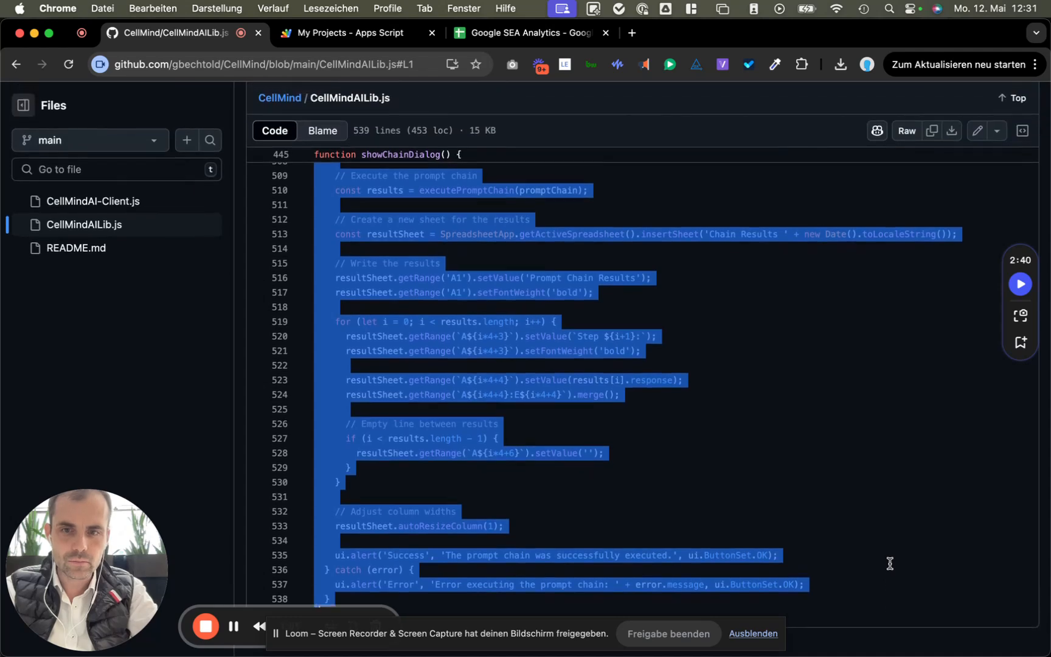
pyautogui.scroll(20, 890, 563)
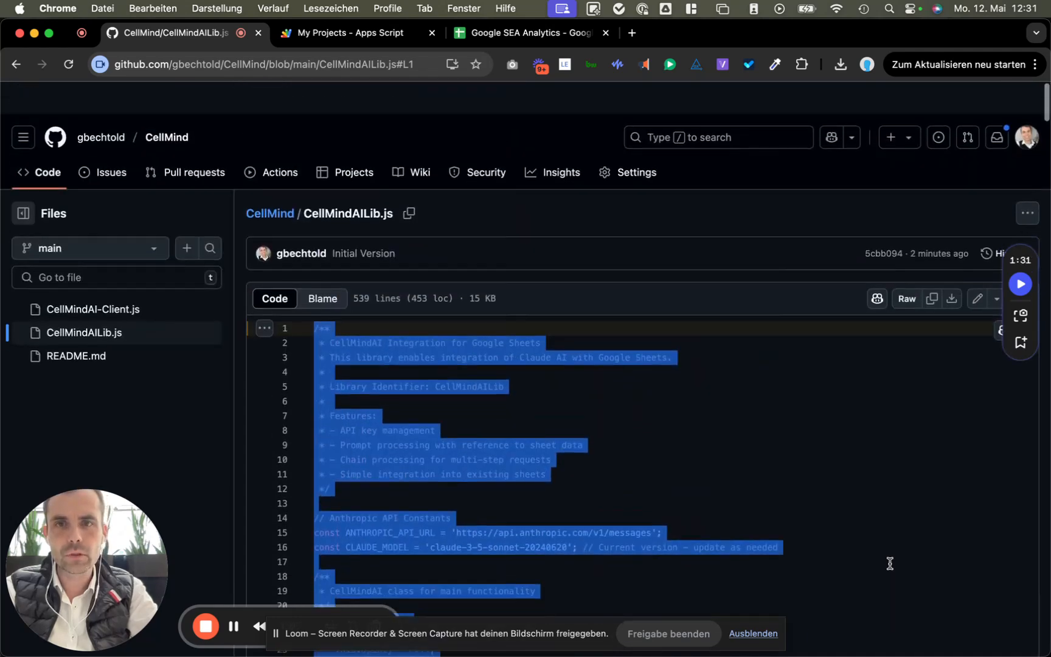
pyautogui.click(350, 37)
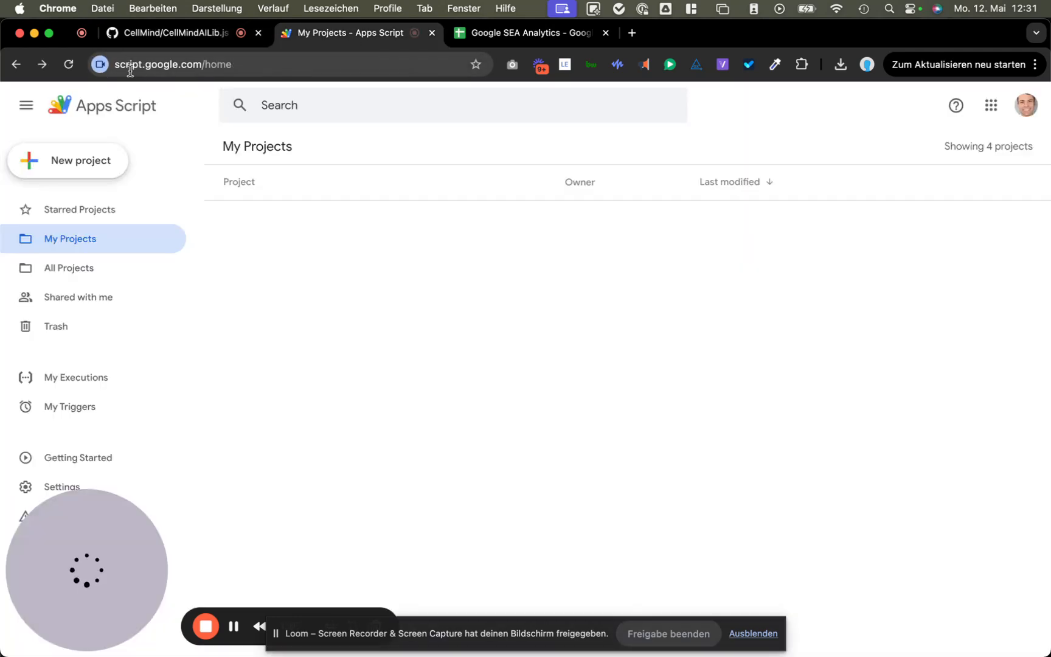
# Step: Create a new Apps Script project and replace its placeholder Code.gs with the library code
pyautogui.click(117, 165)
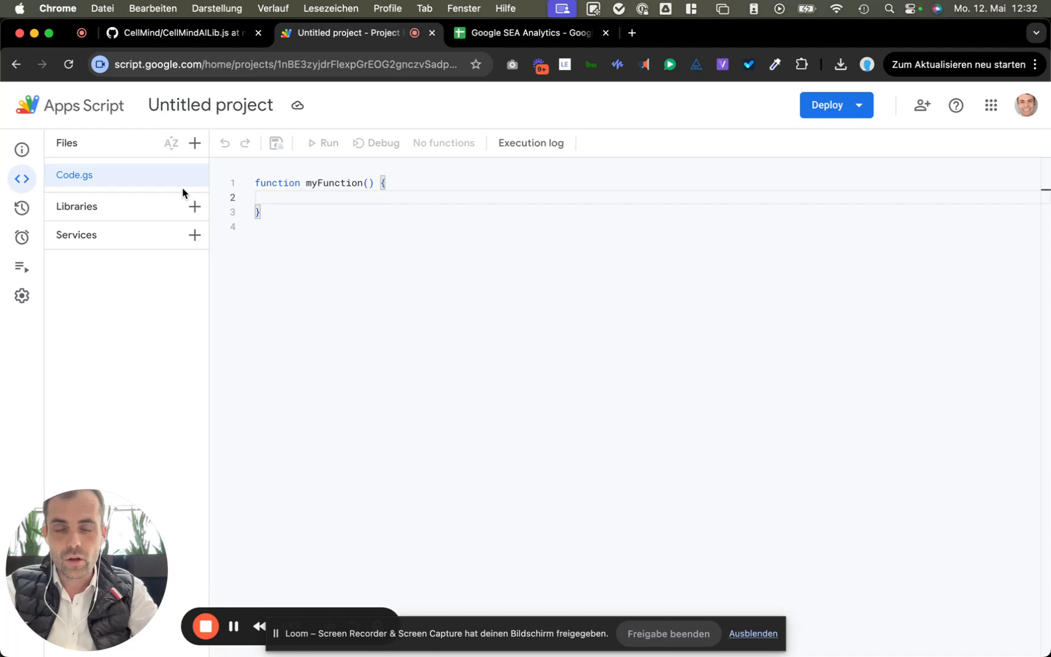
pyautogui.click(343, 281)
pyautogui.press('super+a')
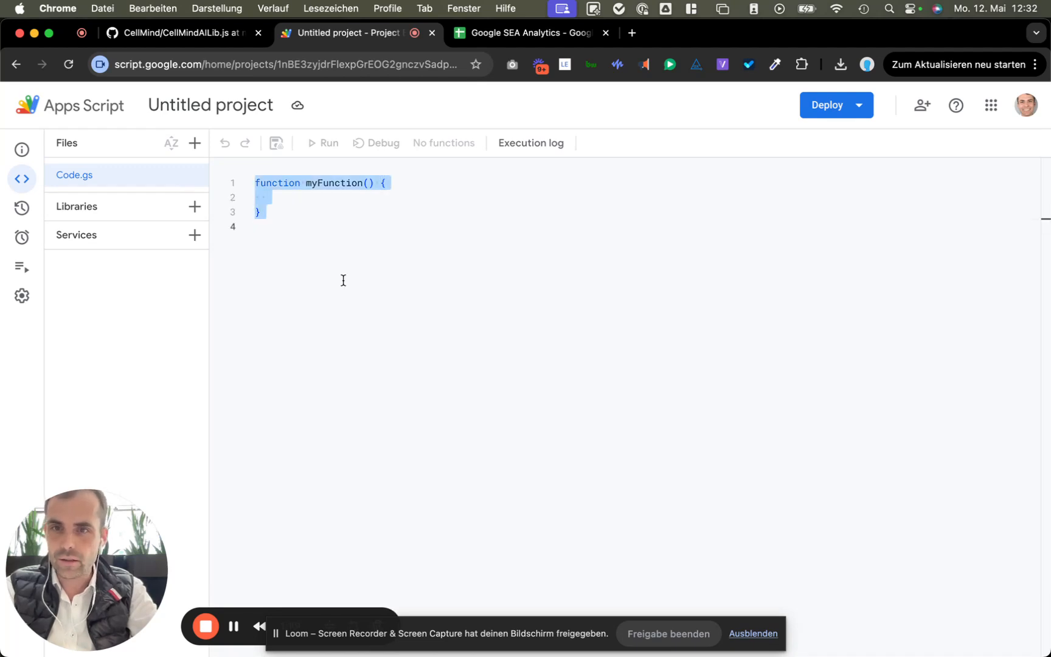
pyautogui.press('super+v')
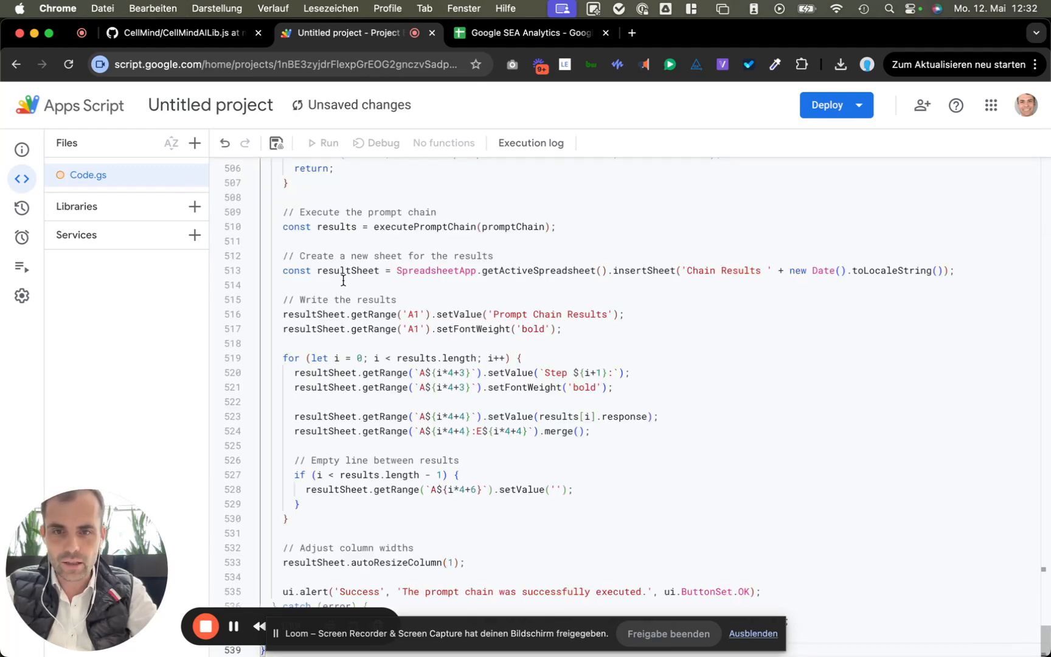
pyautogui.press('super+Up')
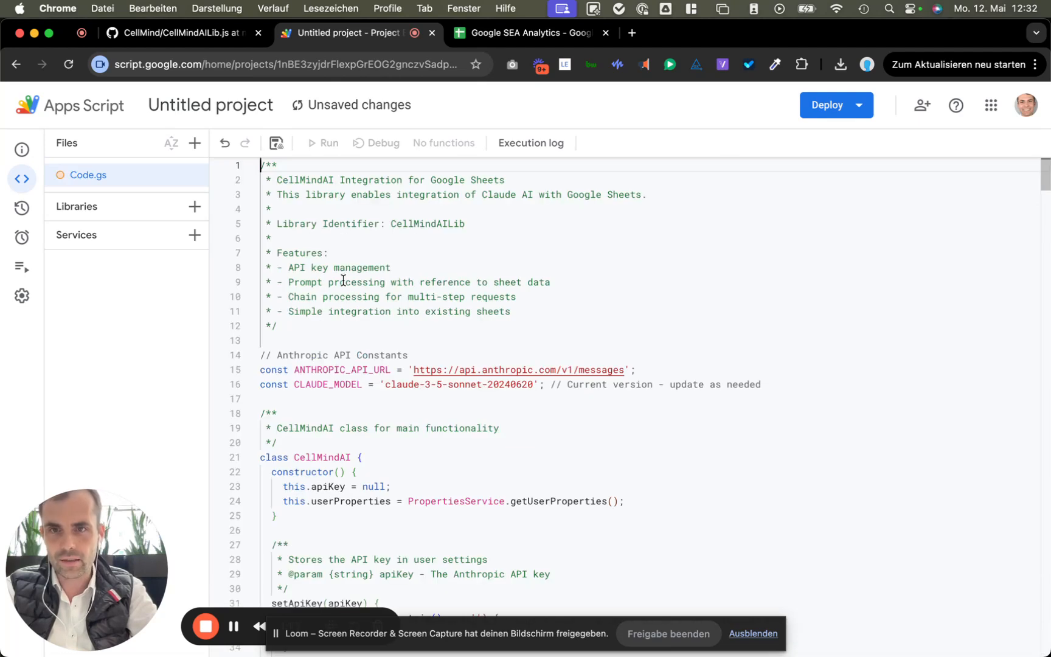
# Step: Rename the project CellMindAILib, using the identifier copied from line 5
pyautogui.doubleClick(420, 223)
pyautogui.press('super+c')
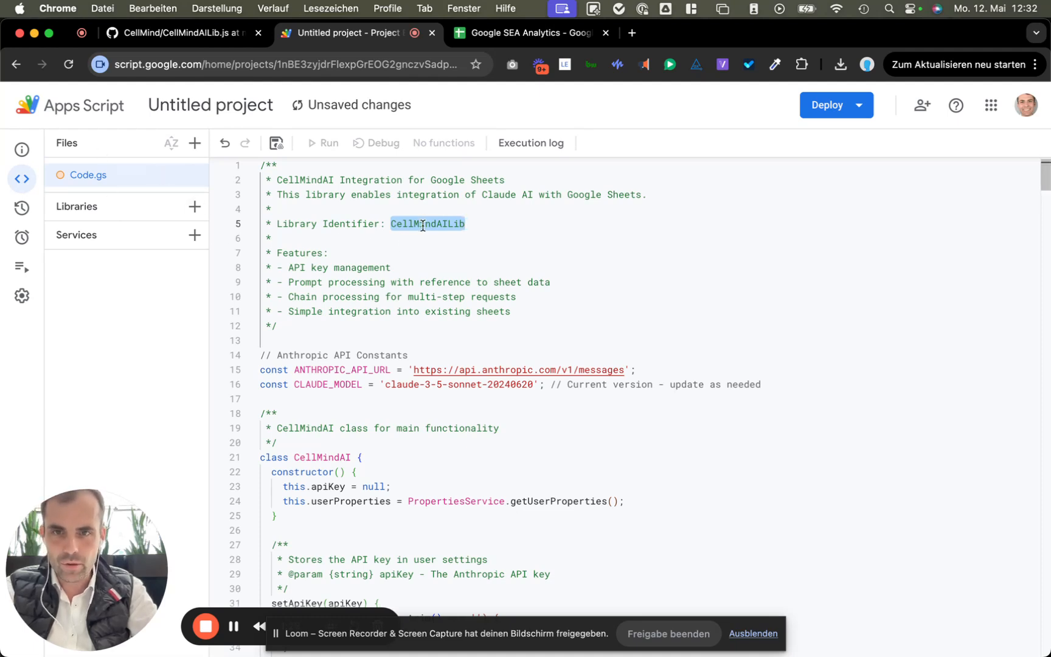
pyautogui.click(223, 106)
pyautogui.press('super+v')
pyautogui.click(596, 424)
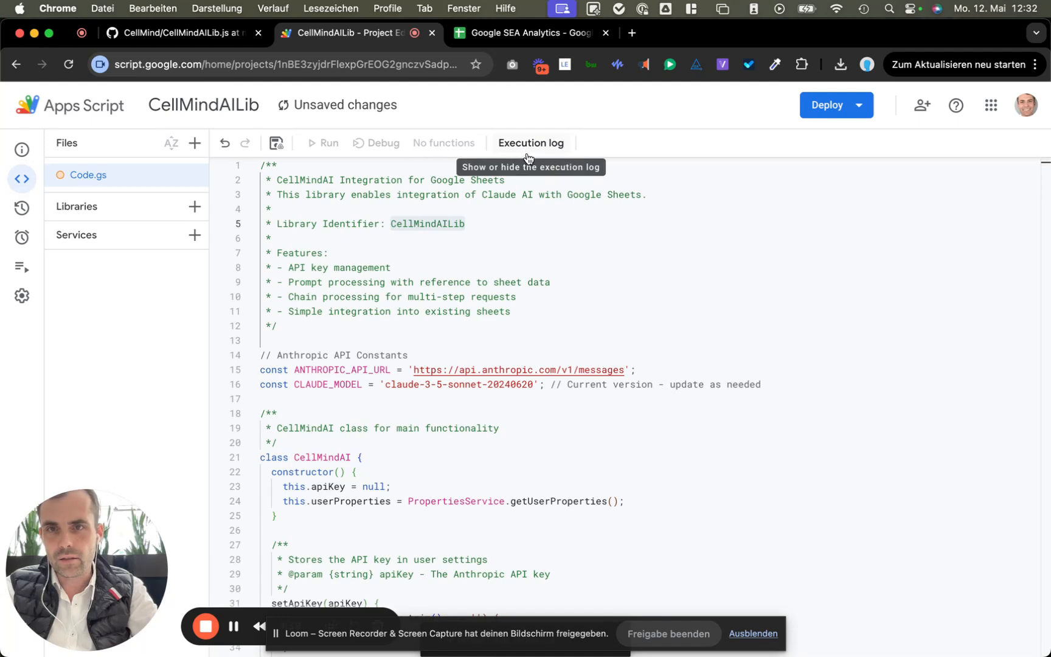
# Step: Deploy CellMindAILib as a library with the description 'Version 1'
pyautogui.click(862, 109)
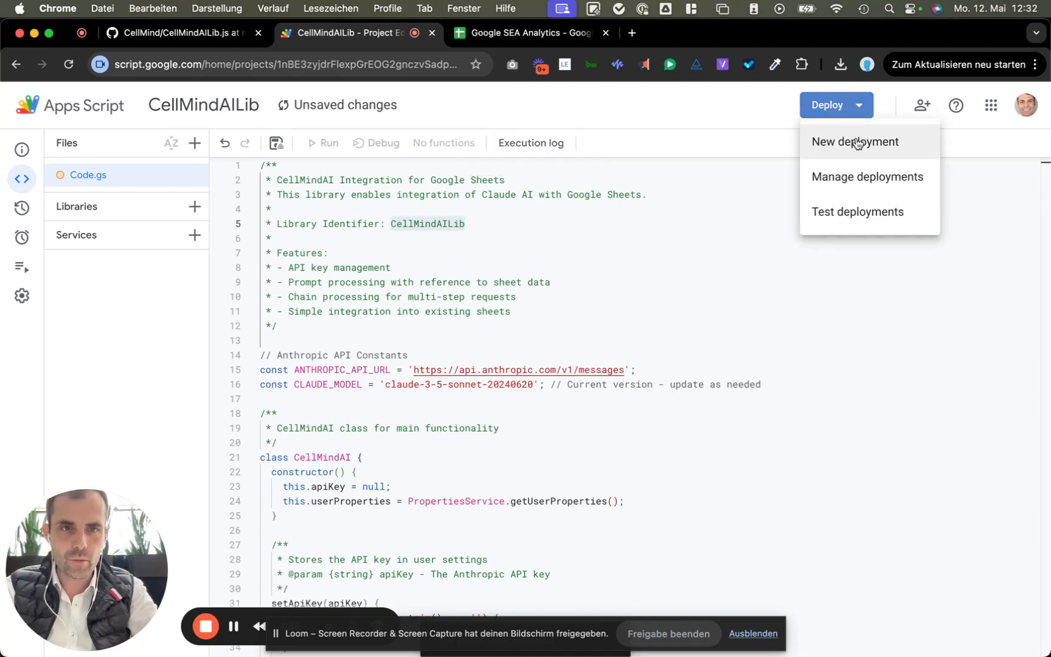
pyautogui.click(857, 142)
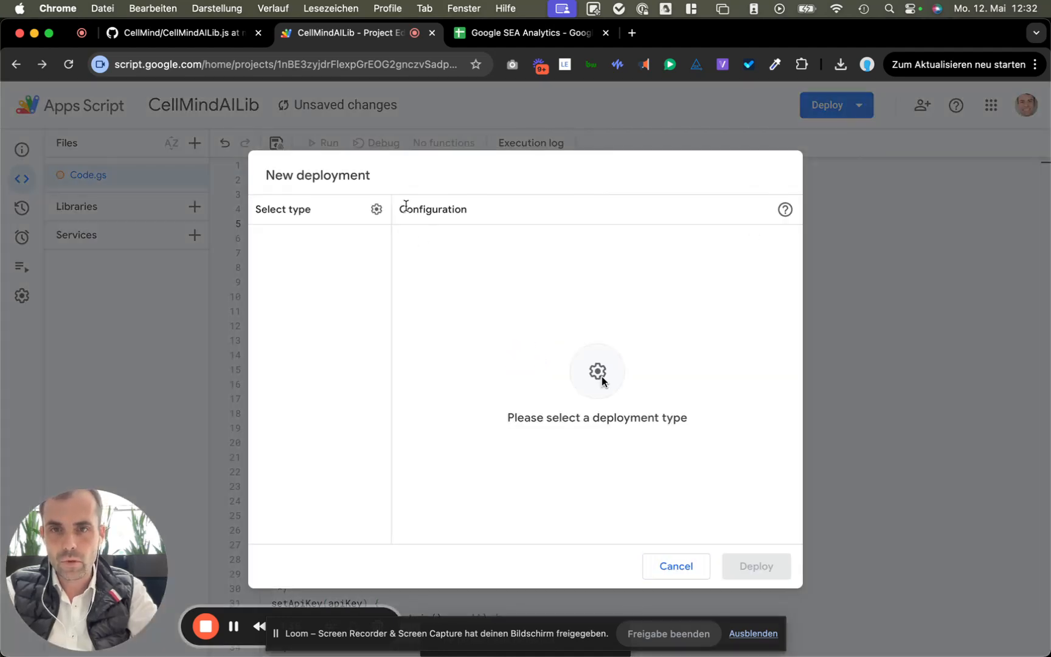
pyautogui.click(602, 376)
pyautogui.click(414, 330)
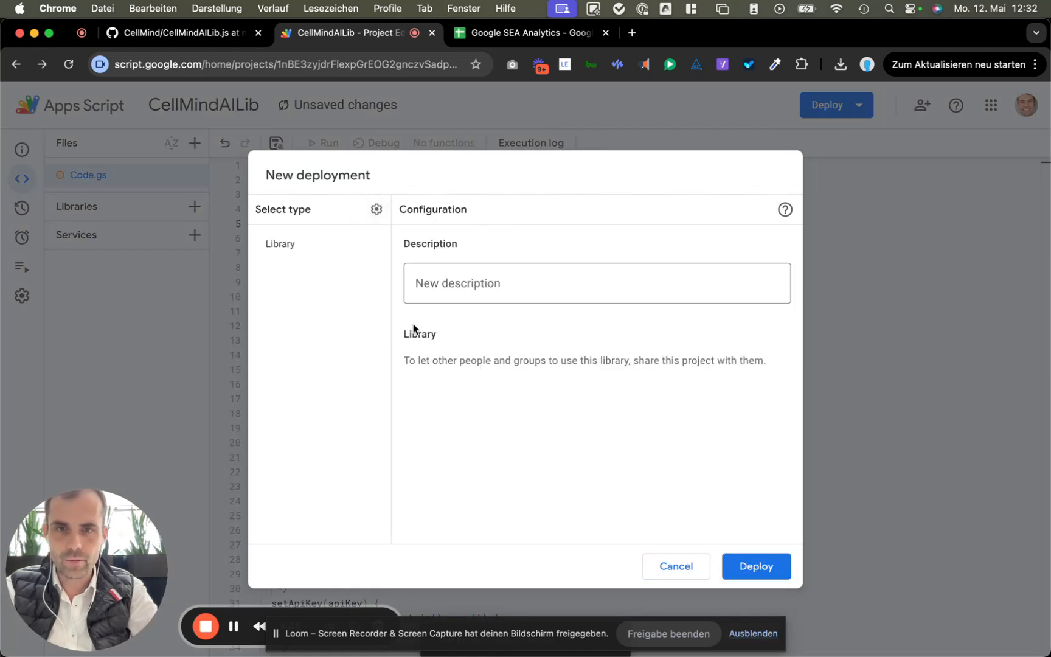
pyautogui.click(467, 288)
pyautogui.write('Versio')
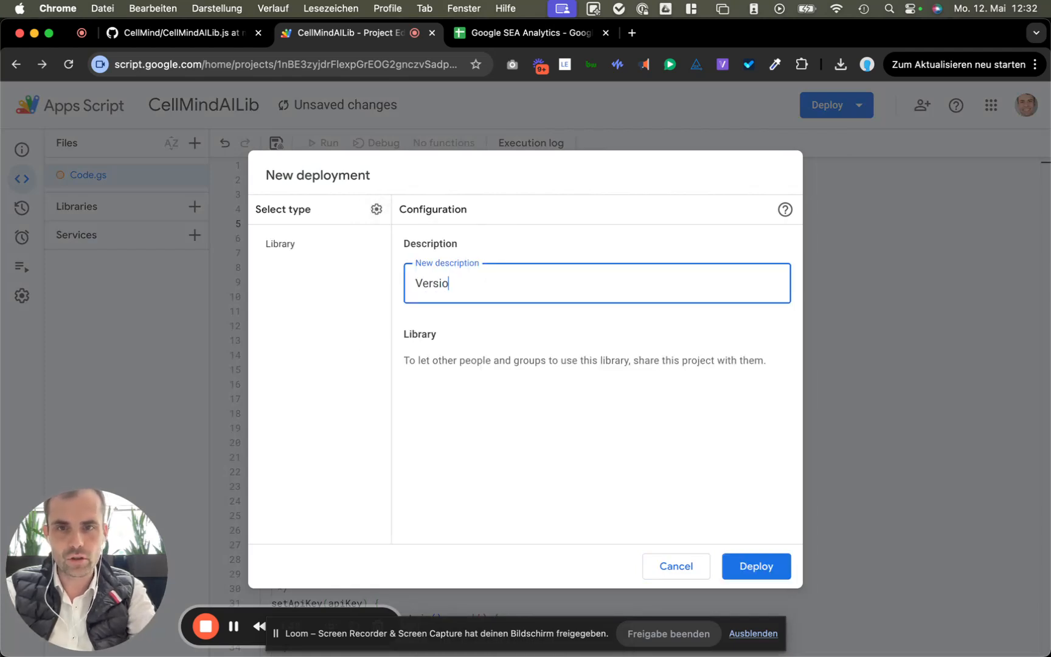
pyautogui.write('nb 1')
pyautogui.press('BackSpace')
pyautogui.press('BackSpace')
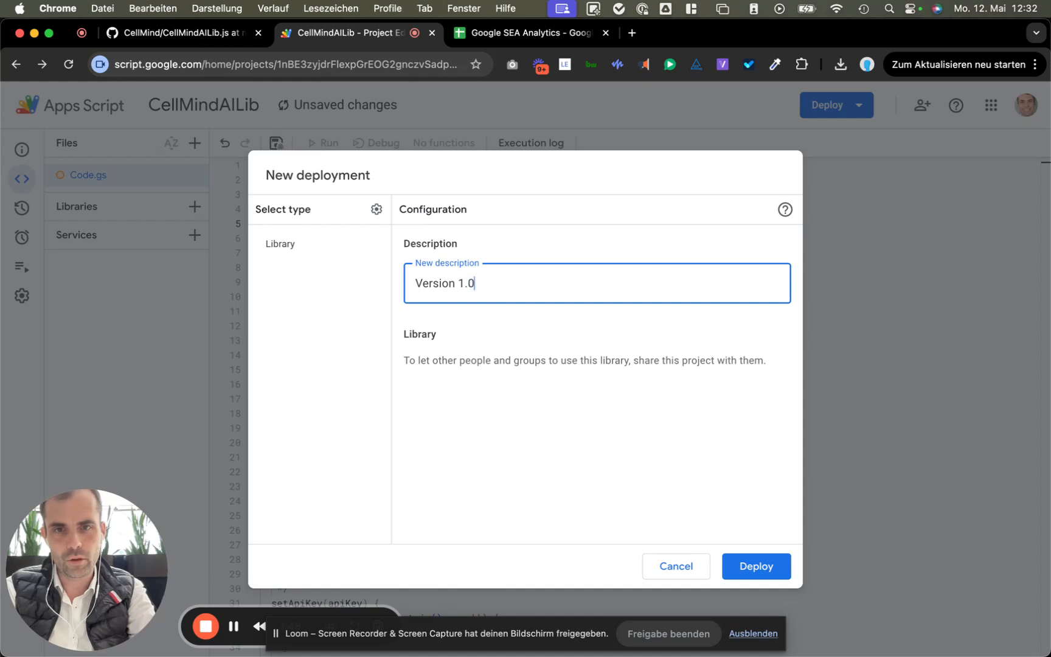
pyautogui.click(757, 567)
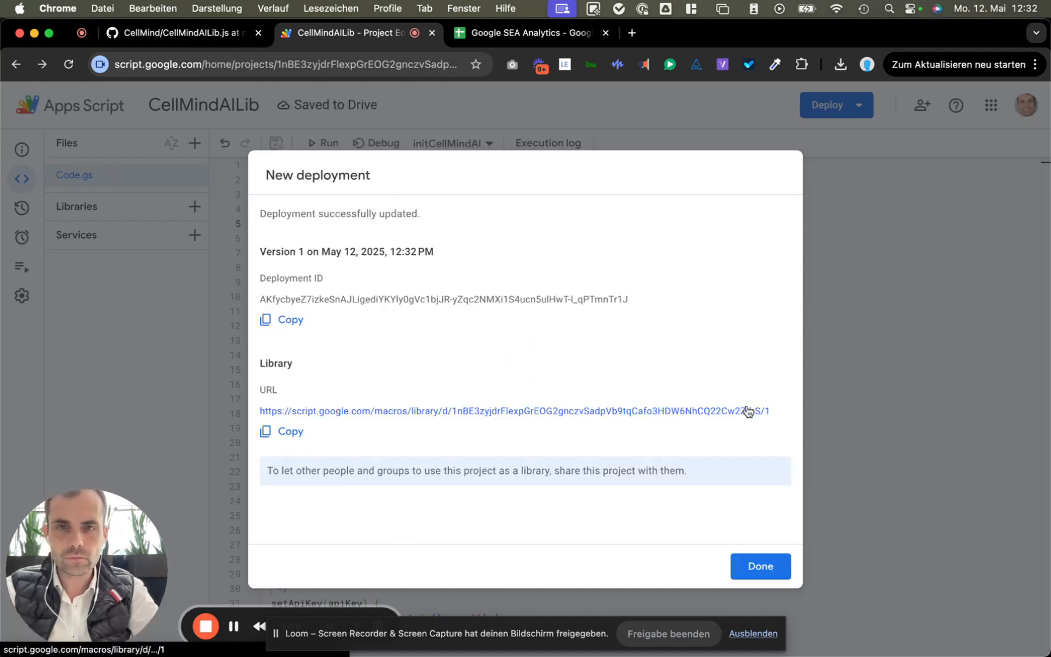
pyautogui.click(767, 564)
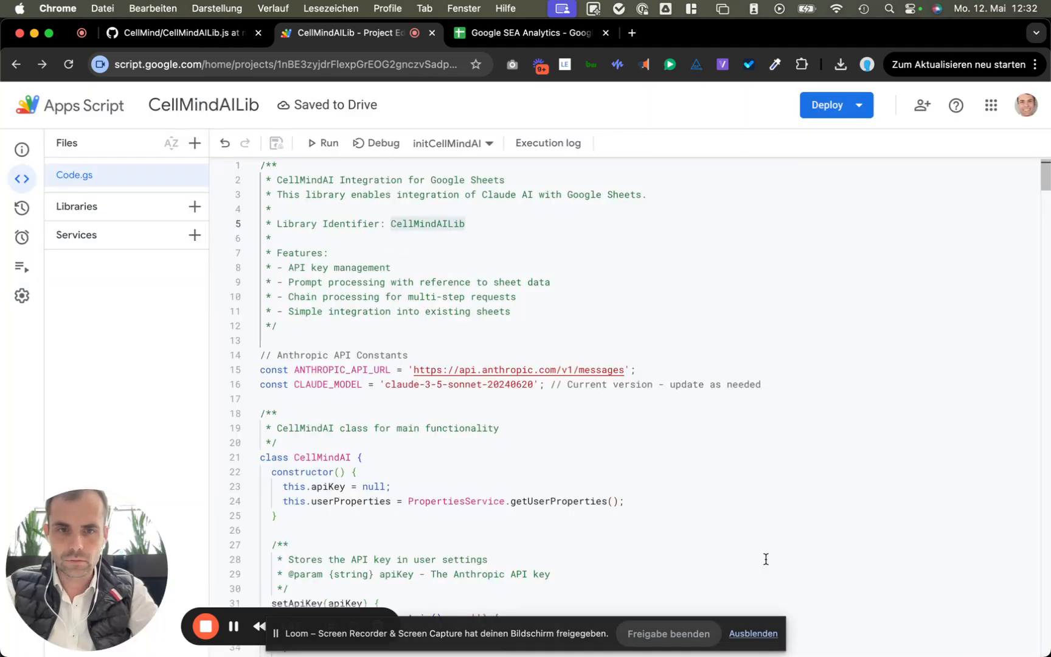
# Step: Share CellMindAILib with the StarsMedia IT Management group as Viewer
pyautogui.click(926, 106)
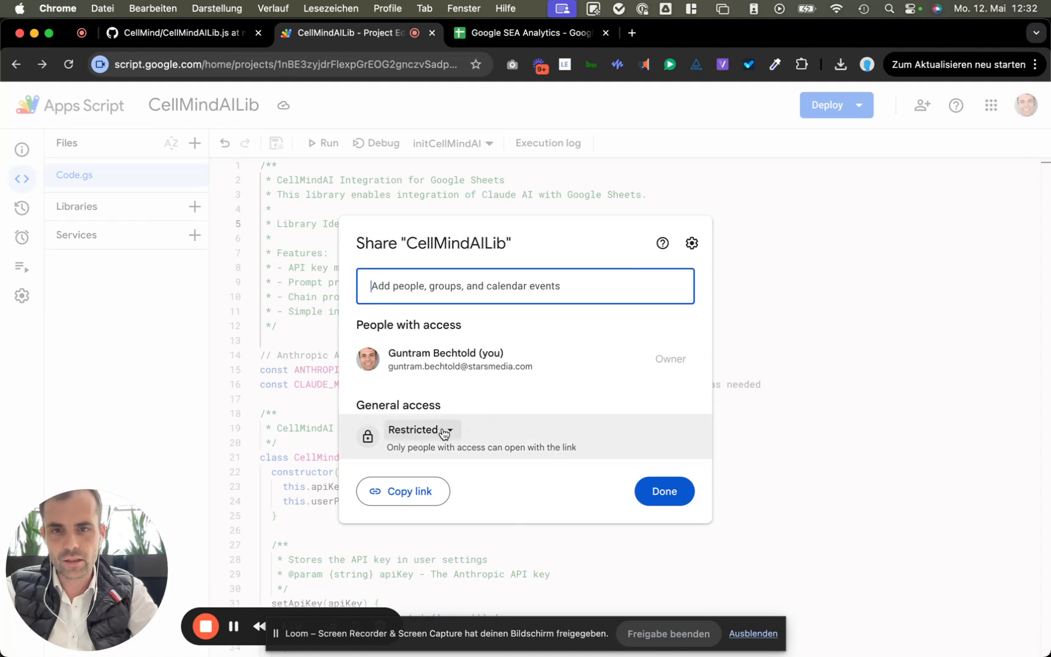
pyautogui.click(443, 432)
pyautogui.click(487, 522)
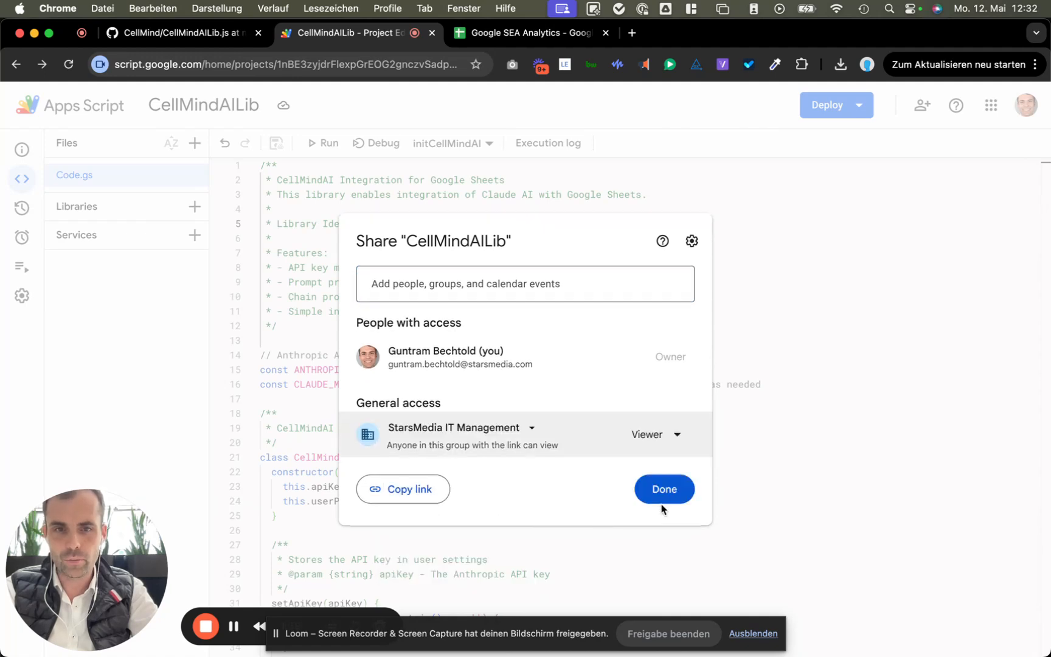
pyautogui.click(663, 506)
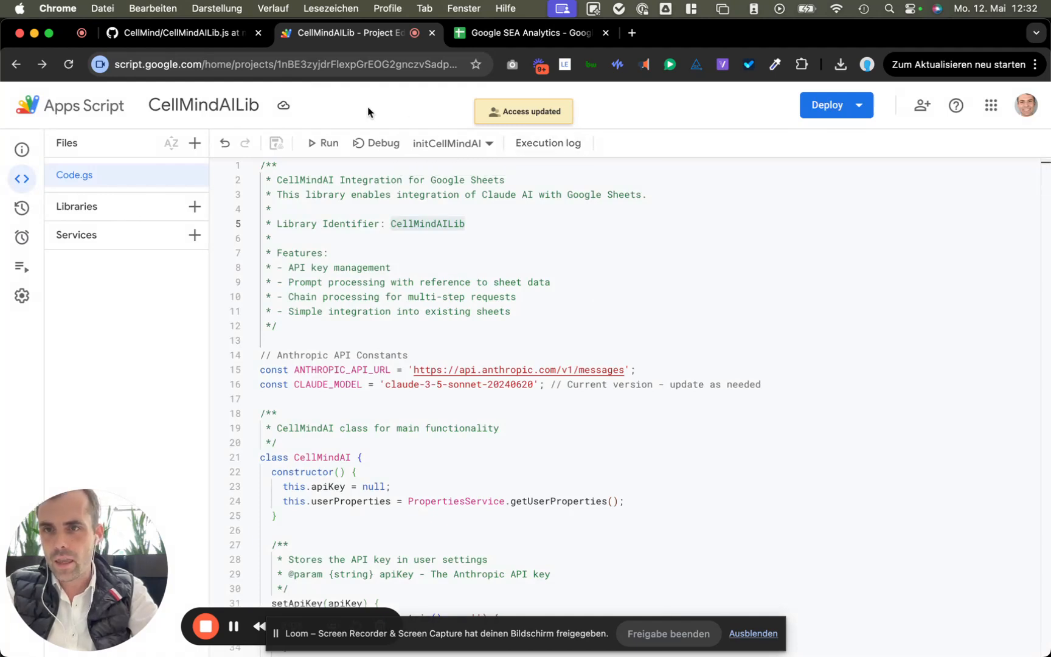
# Step: Open CellMindAI-Client.js on GitHub and select all 753 lines of client code
pyautogui.click(214, 35)
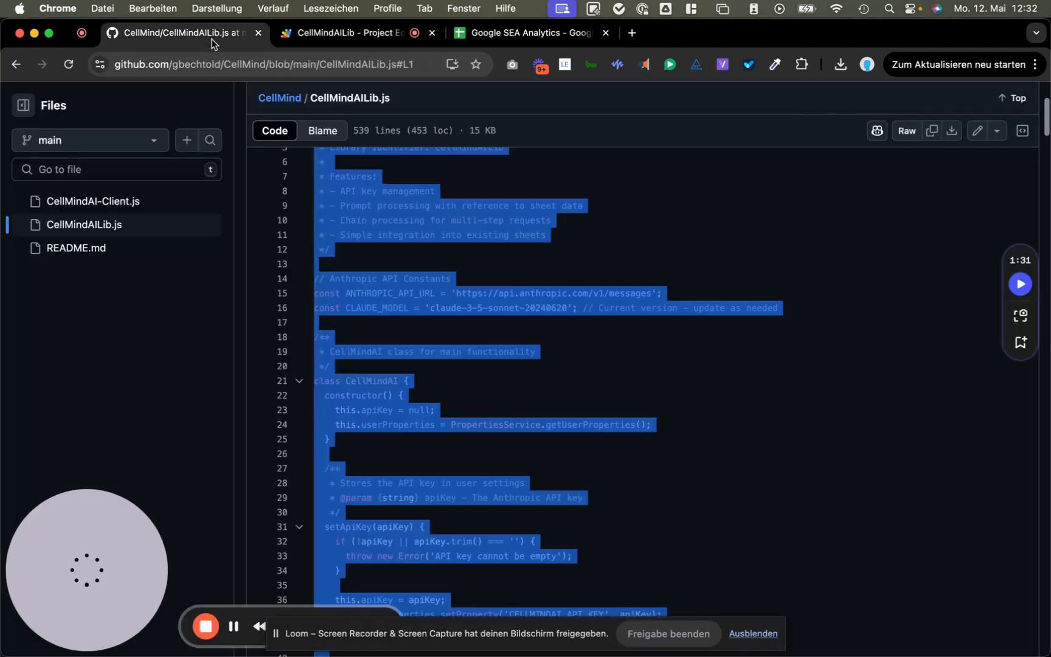
pyautogui.click(135, 208)
pyautogui.click(135, 203)
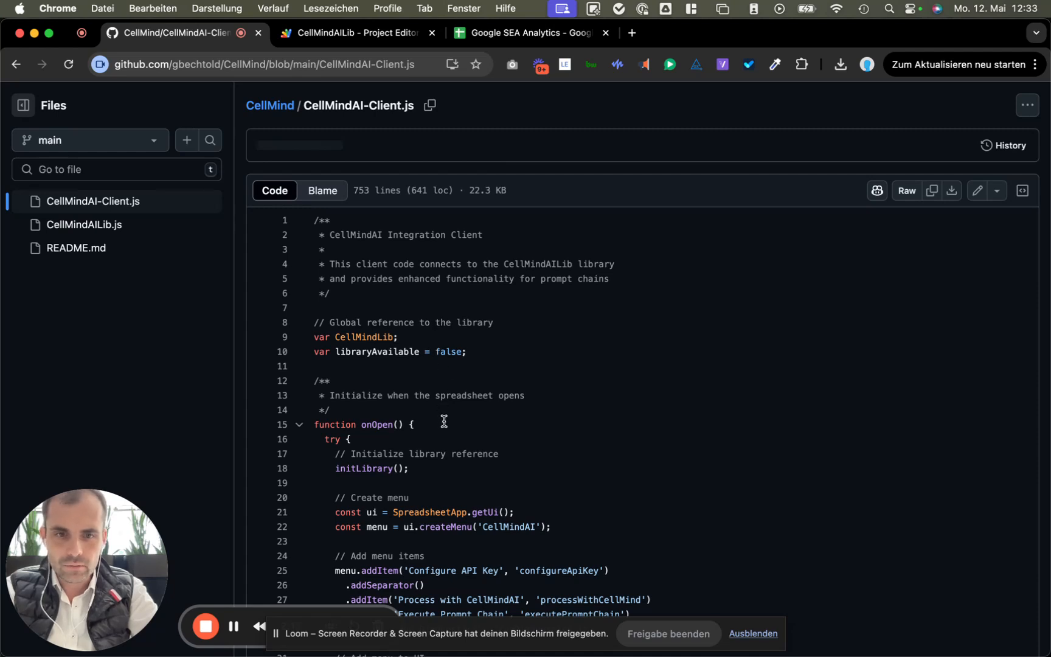
pyautogui.click(443, 277)
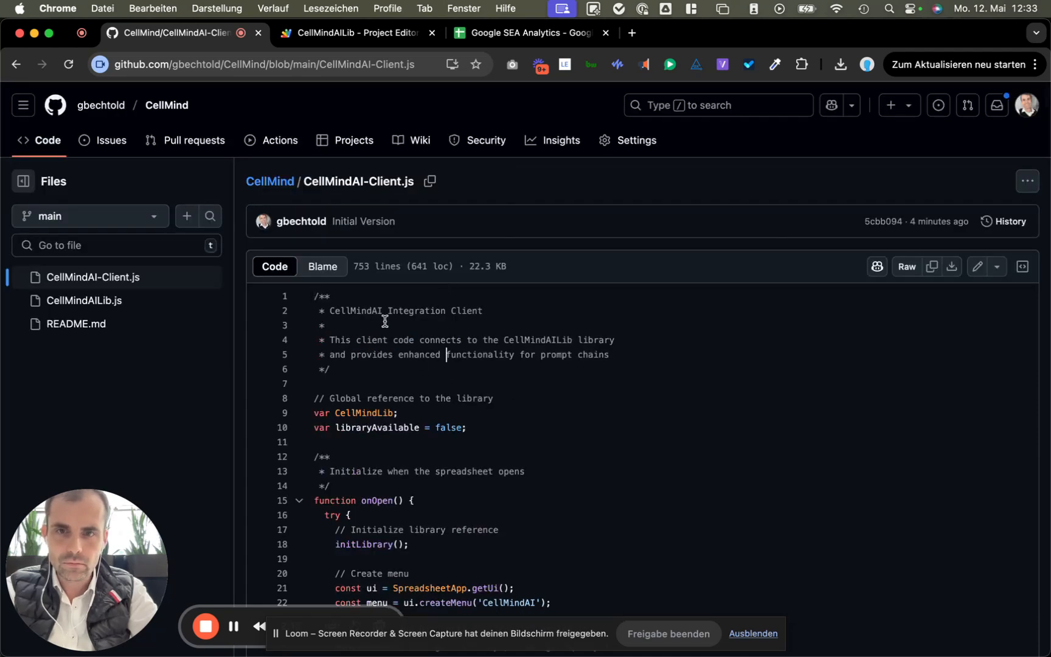
pyautogui.moveTo(333, 317); pyautogui.dragTo(387, 424)
pyautogui.scroll(-20, 389, 428)
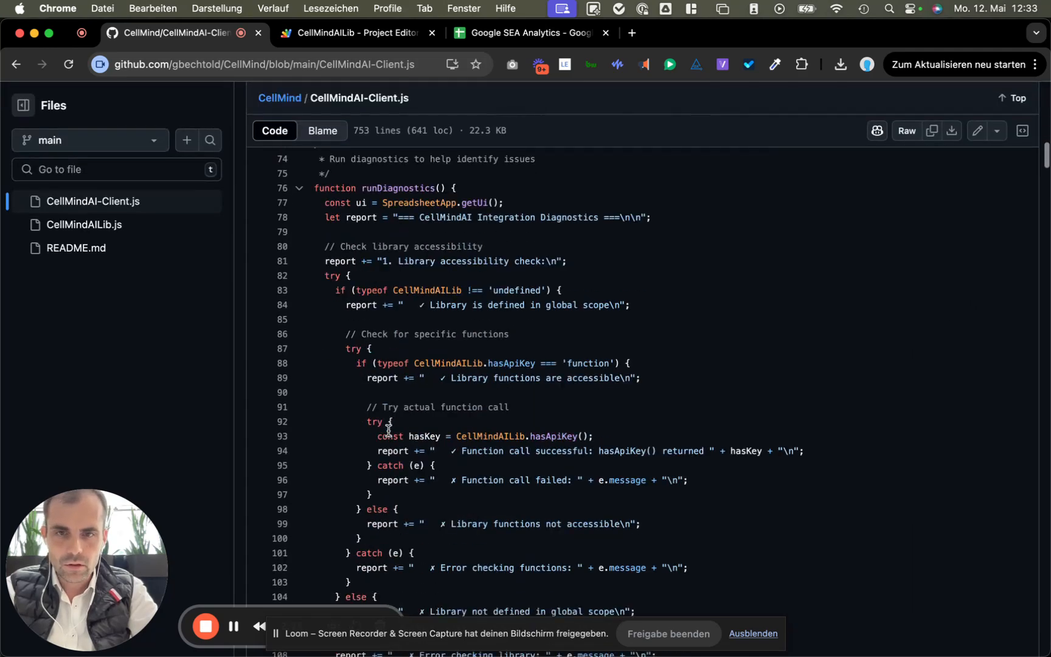
pyautogui.scroll(-20, 389, 427)
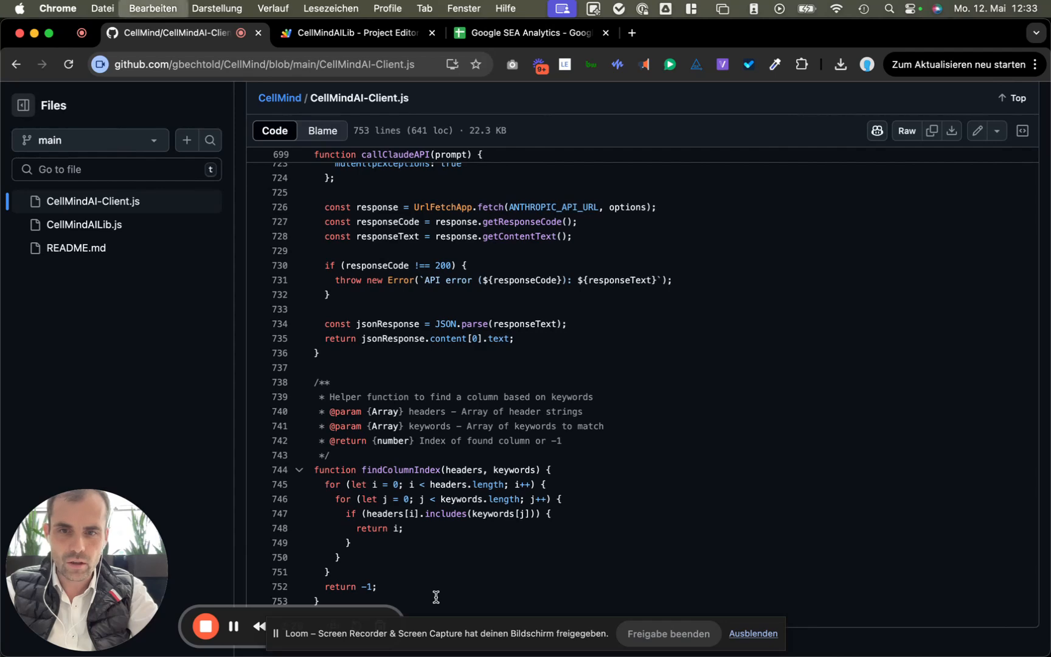
pyautogui.press('super+a')
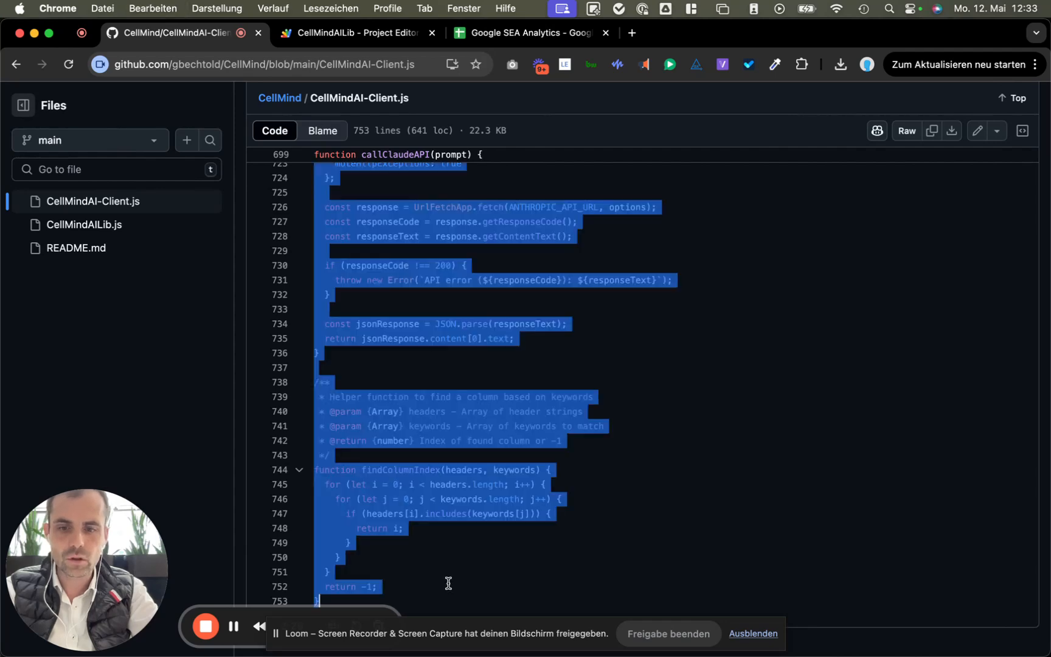
pyautogui.click(517, 33)
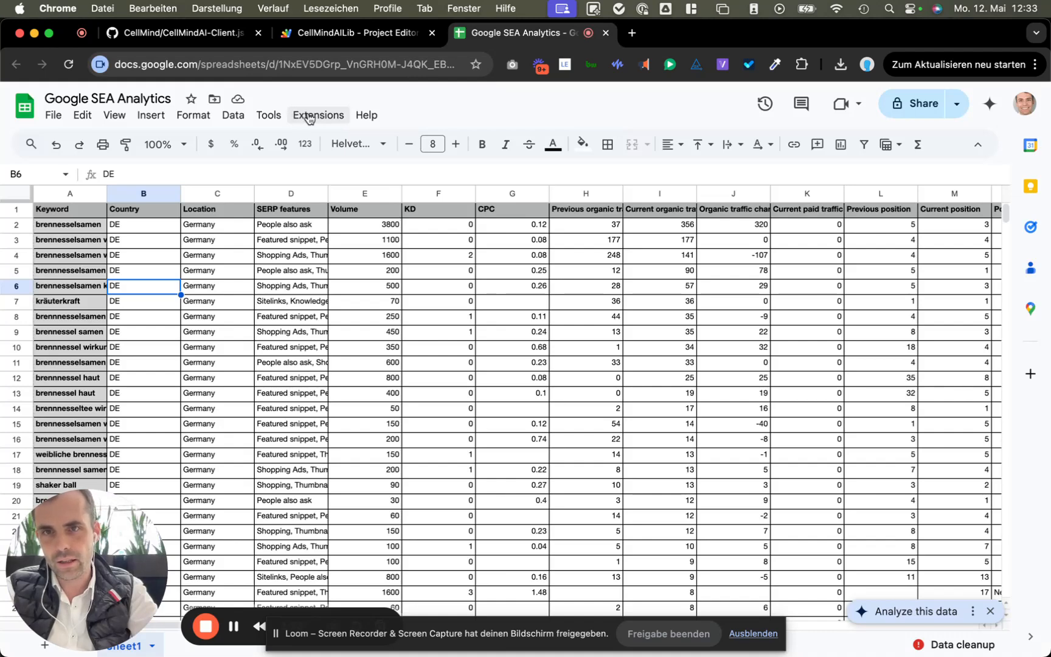
# Step: Use Extensions > Apps Script to create a script project bound to SEA Analytics
pyautogui.click(312, 121)
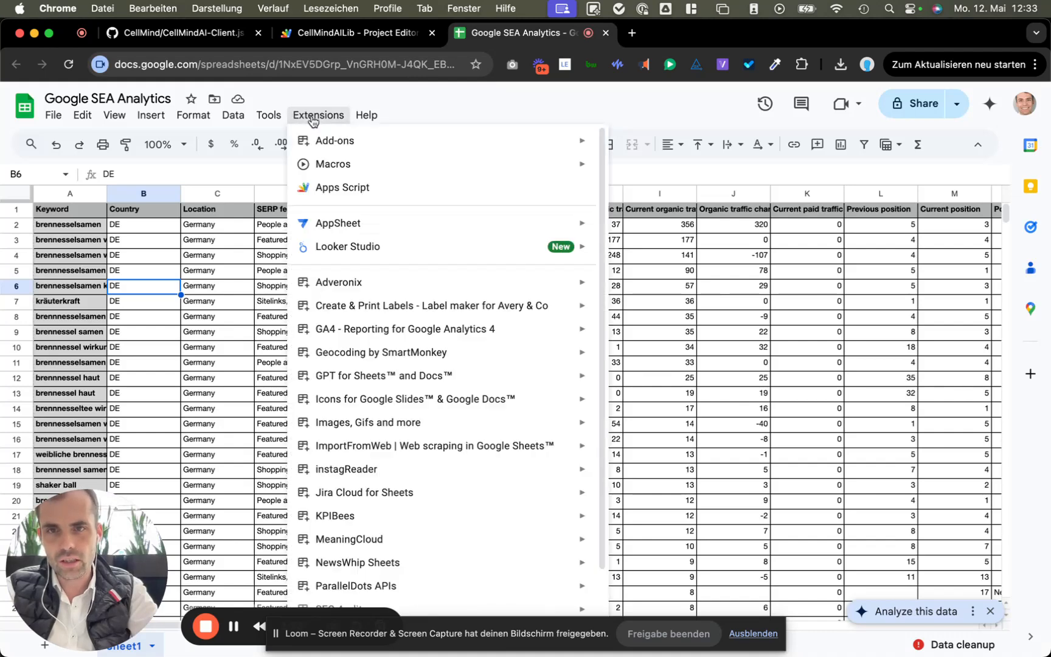
pyautogui.click(339, 189)
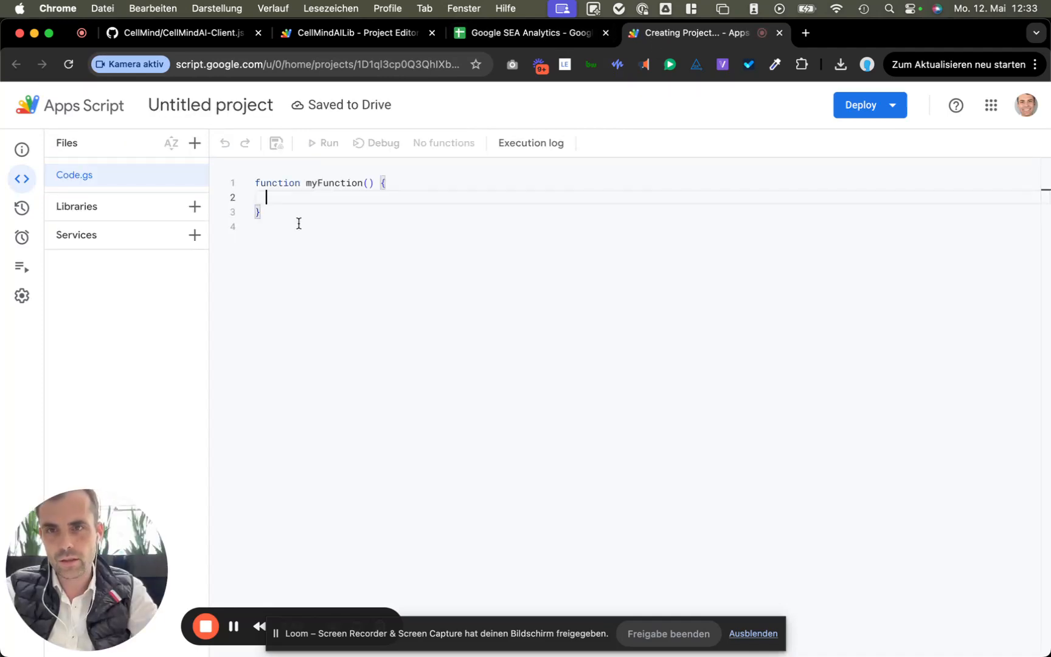
# Step: Paste the 753-line client code into Code.gs and rename the project ClientCode
pyautogui.press('cmd+a')
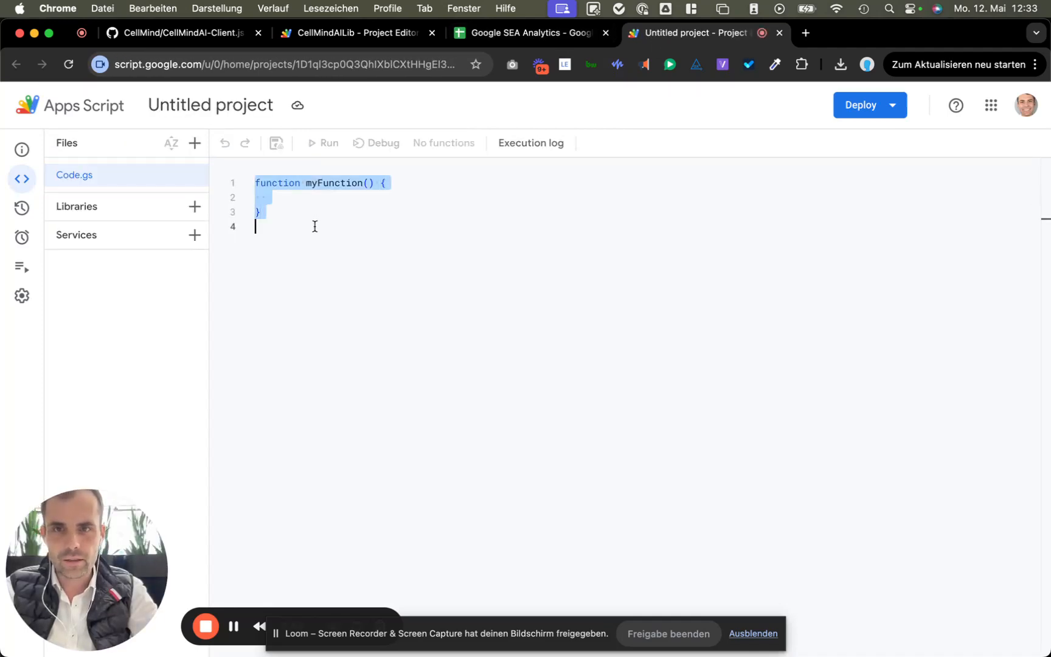
pyautogui.press('cmd+v')
pyautogui.click(225, 107)
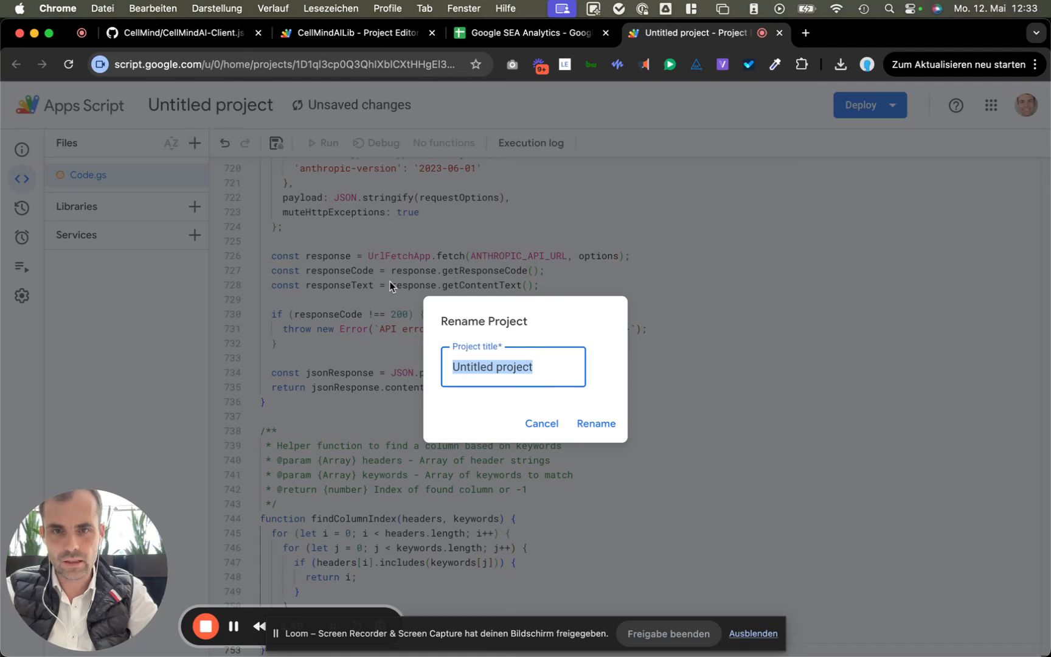
pyautogui.write('Client code')
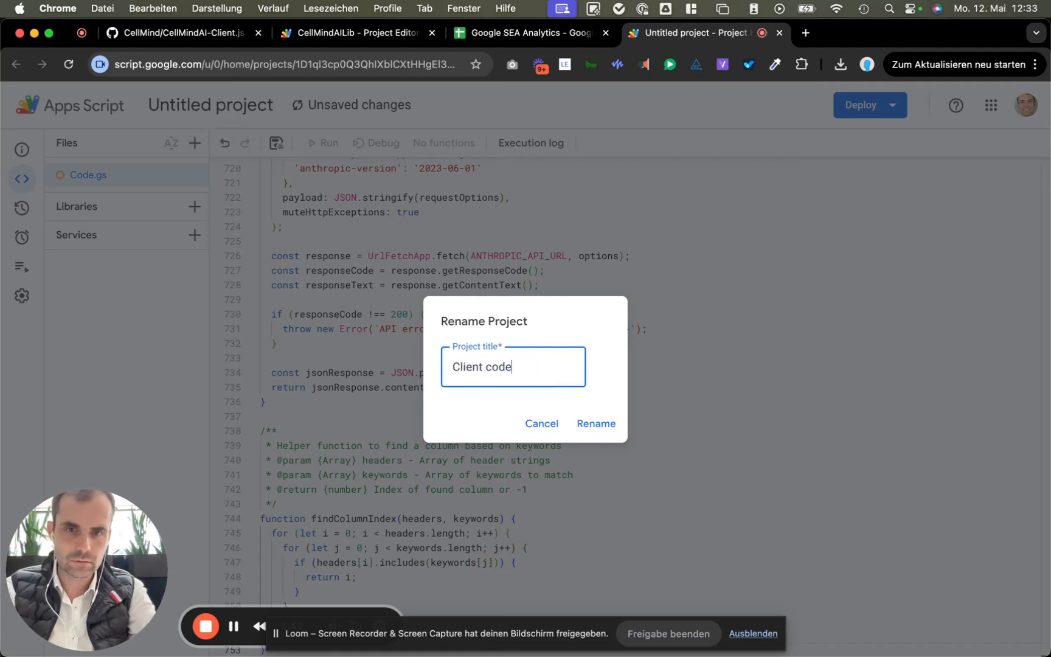
pyautogui.hotkey('shift', 'Right')
pyautogui.write('C')
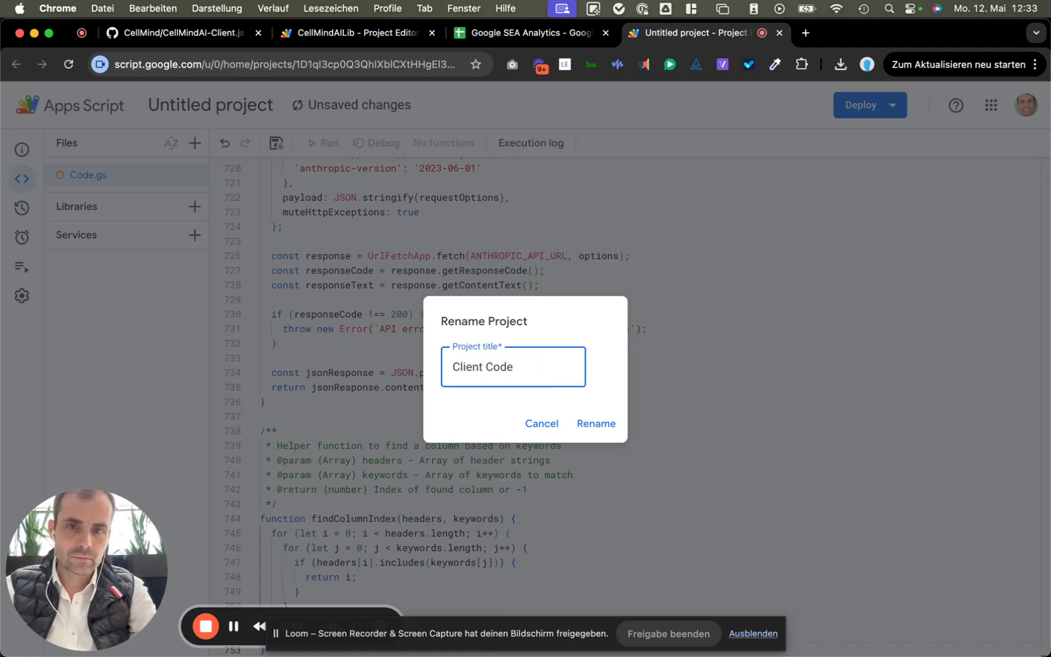
pyautogui.press('BackSpace')
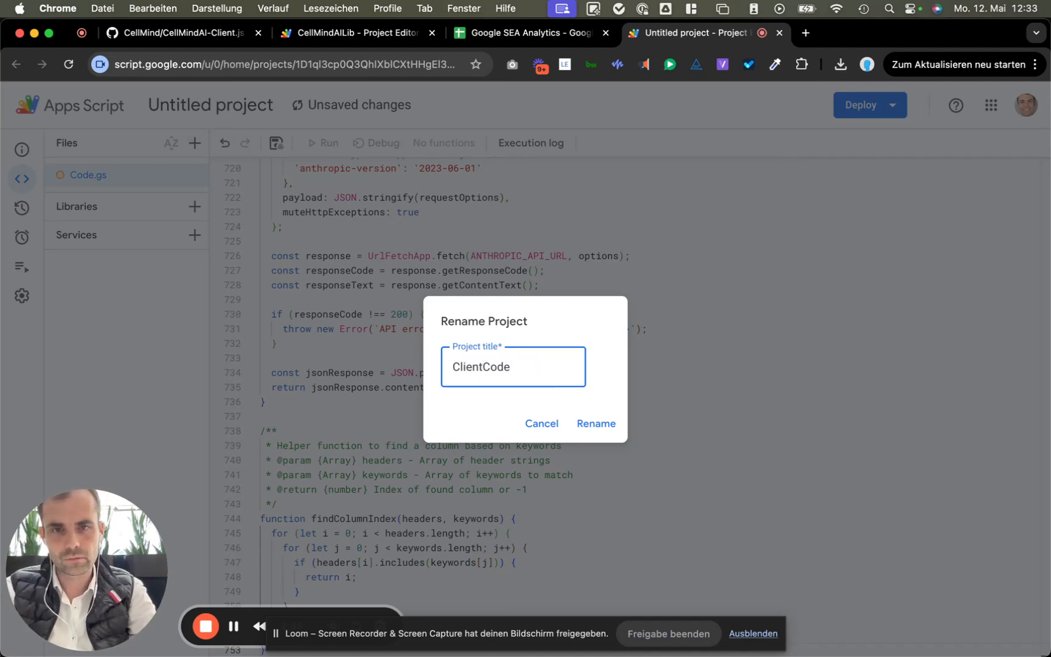
pyautogui.click(599, 426)
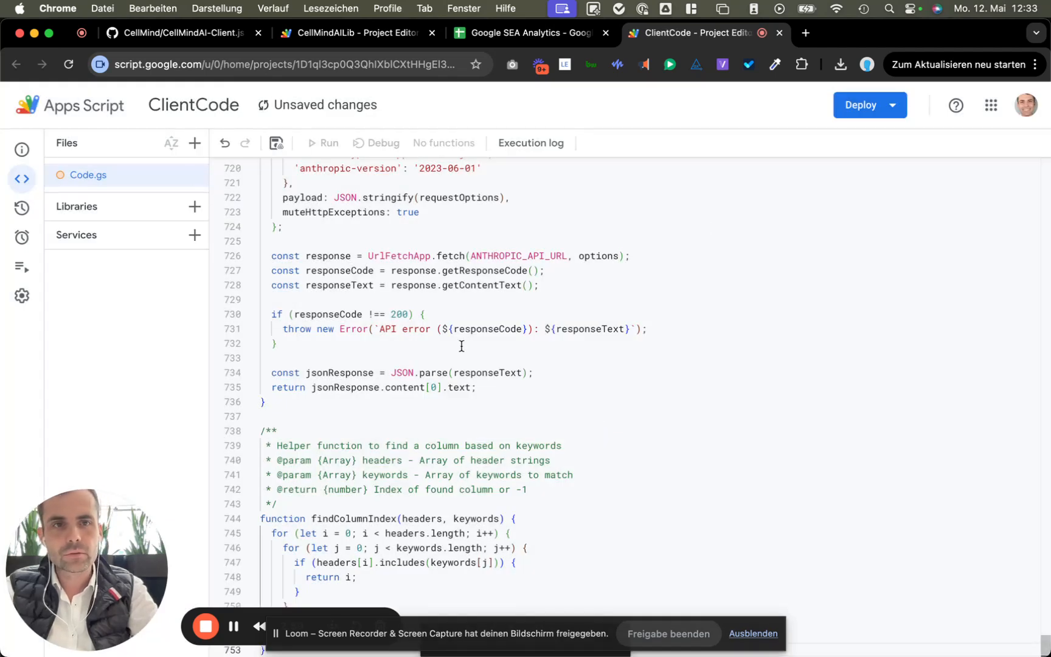
# Step: Copy the CellMindAILib script ID from its Project Settings for the Add library dialog
pyautogui.click(190, 210)
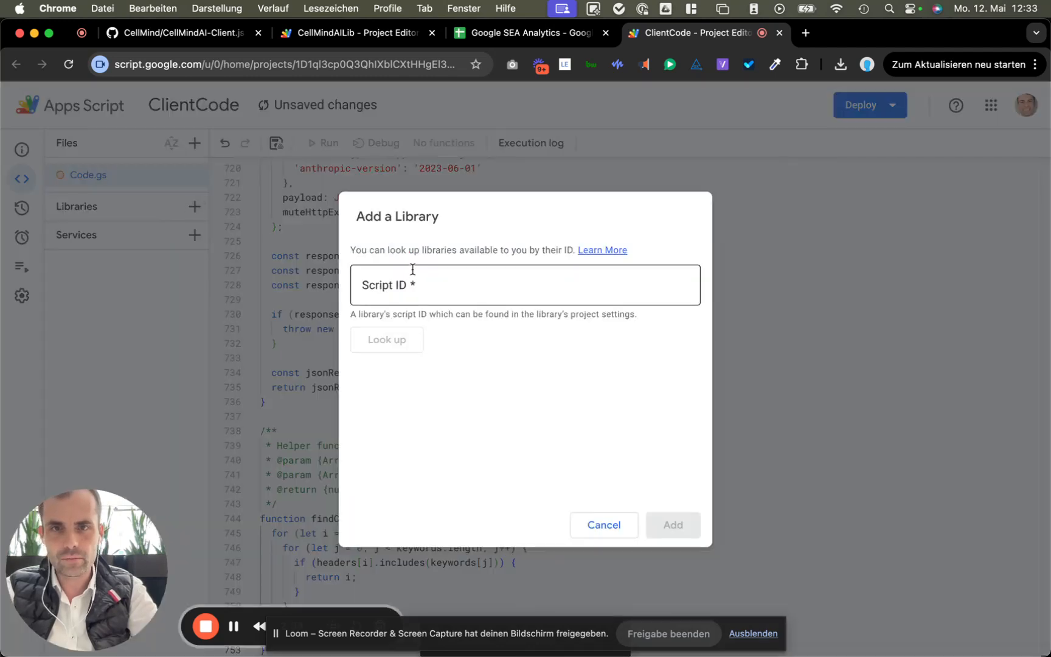
pyautogui.click(360, 36)
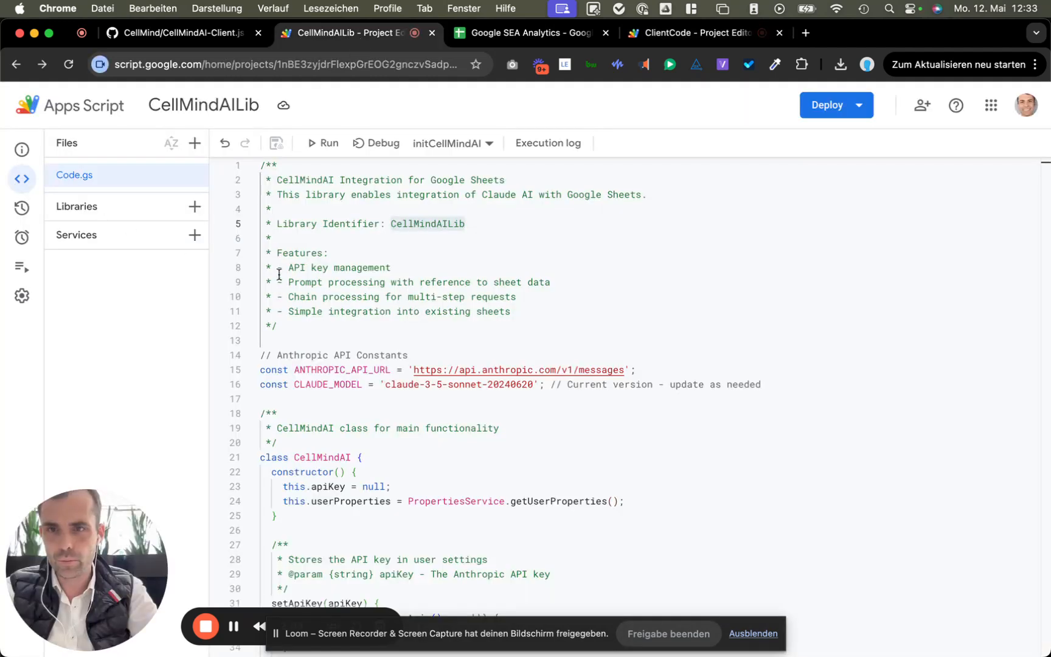
pyautogui.click(22, 295)
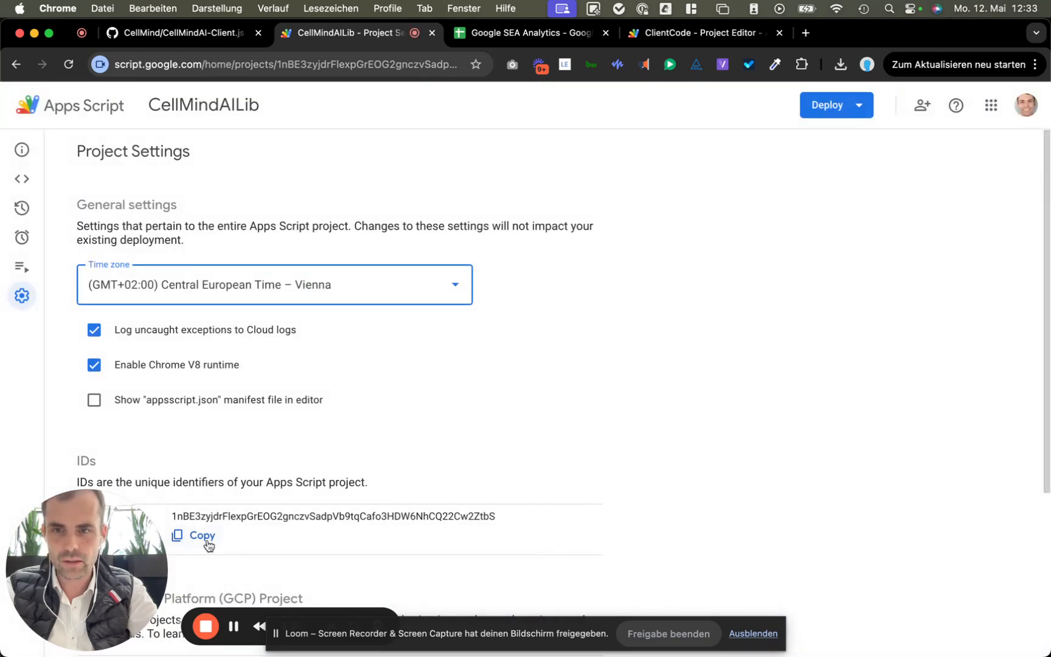
pyautogui.click(200, 536)
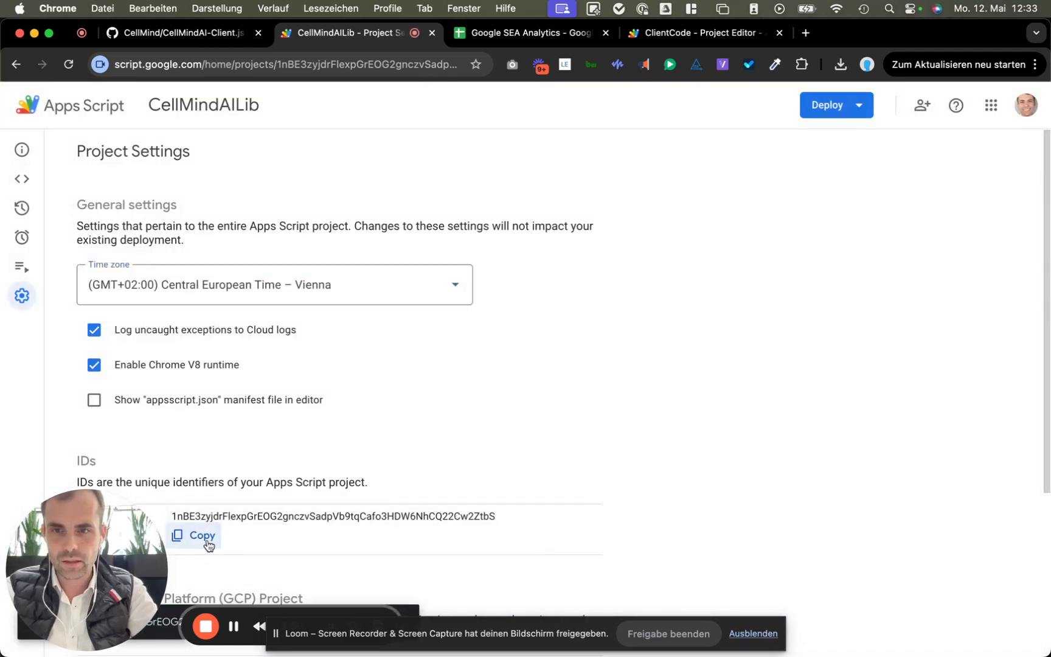
pyautogui.click(651, 30)
# Step: Look up CellMindAILib by its pasted script ID and add it at the HEAD version
pyautogui.click(458, 290)
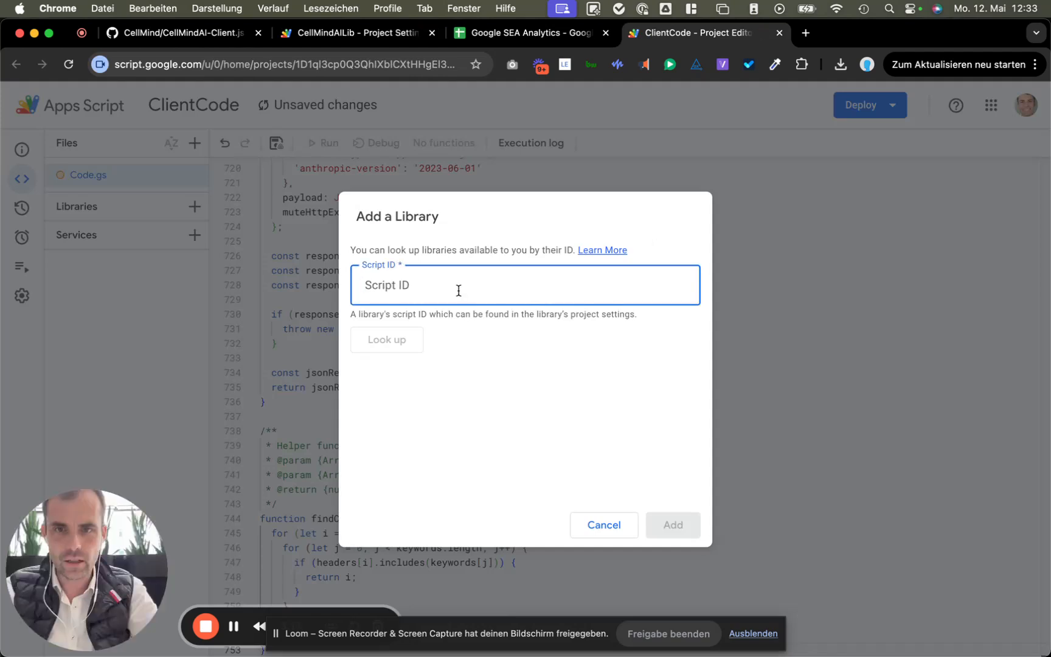
pyautogui.press('super+v')
pyautogui.click(389, 343)
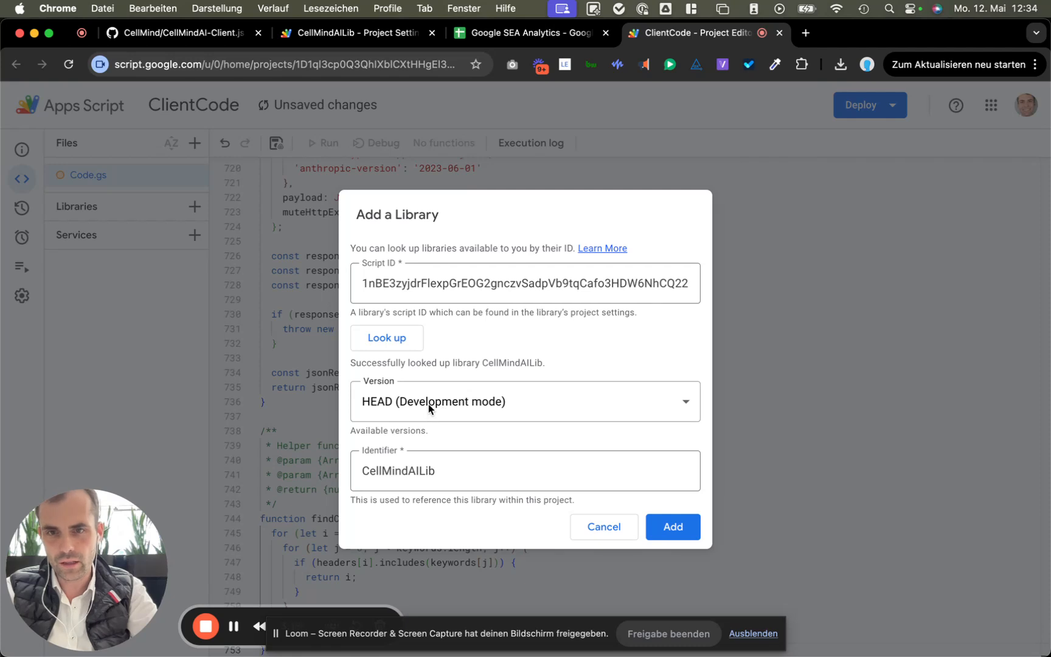
pyautogui.click(429, 404)
pyautogui.click(419, 464)
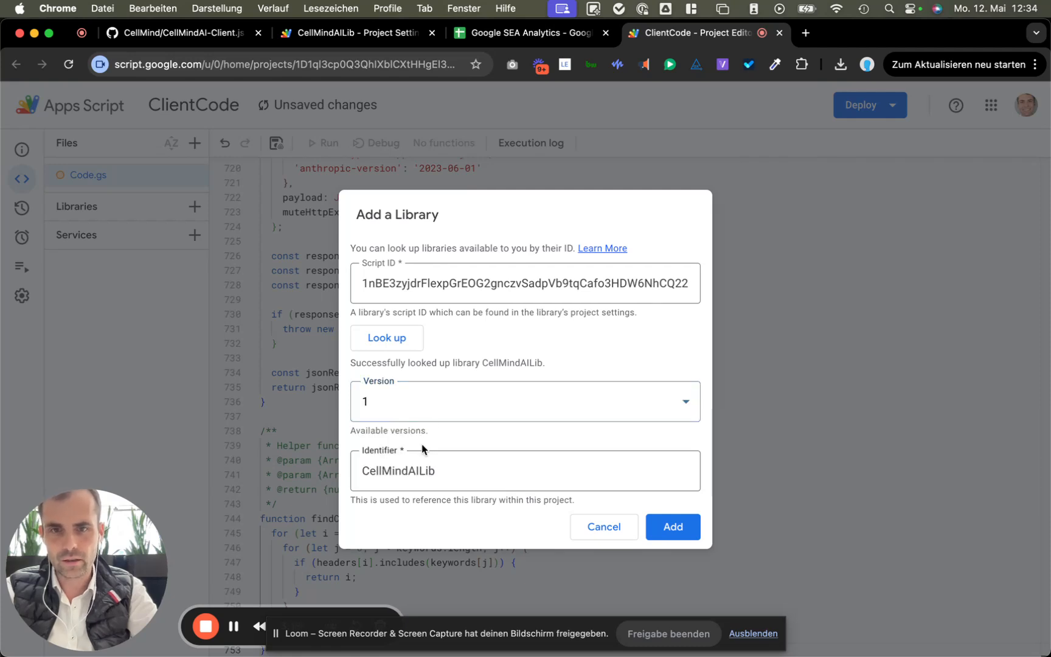
pyautogui.click(435, 403)
pyautogui.click(445, 442)
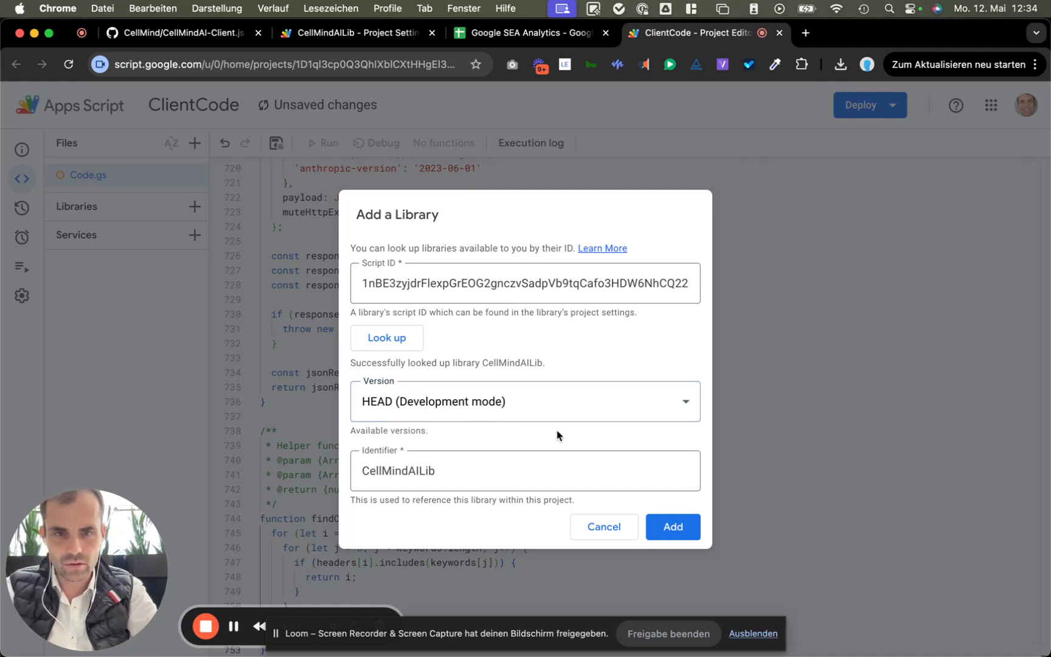
pyautogui.click(673, 528)
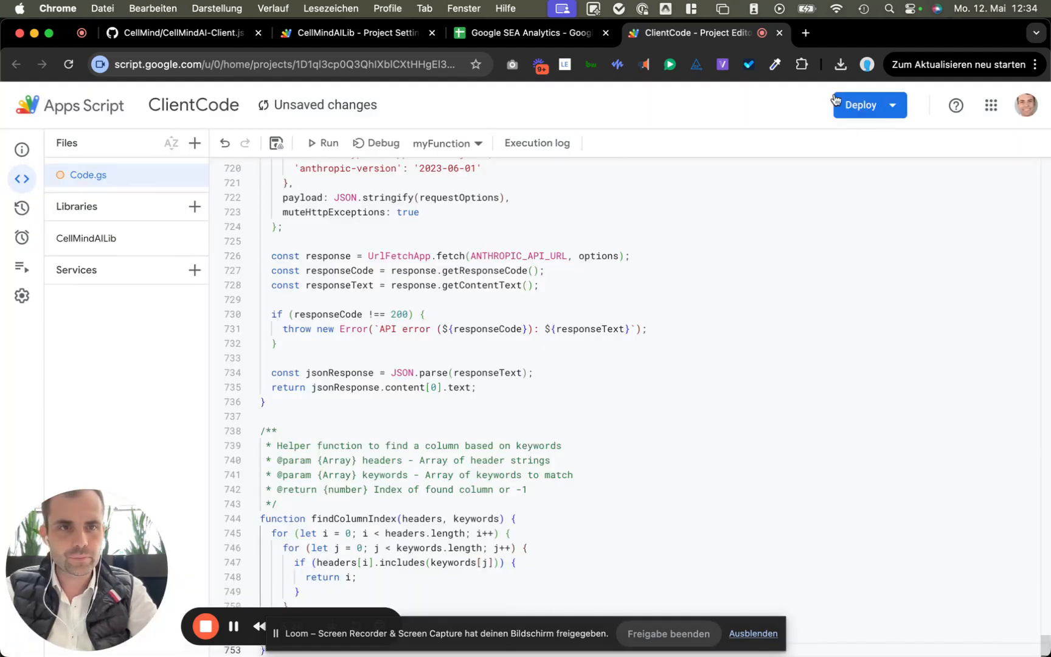
# Step: Run initCellMindAI in CellMindAILib, granting the Google account all requested permissions
pyautogui.click(370, 33)
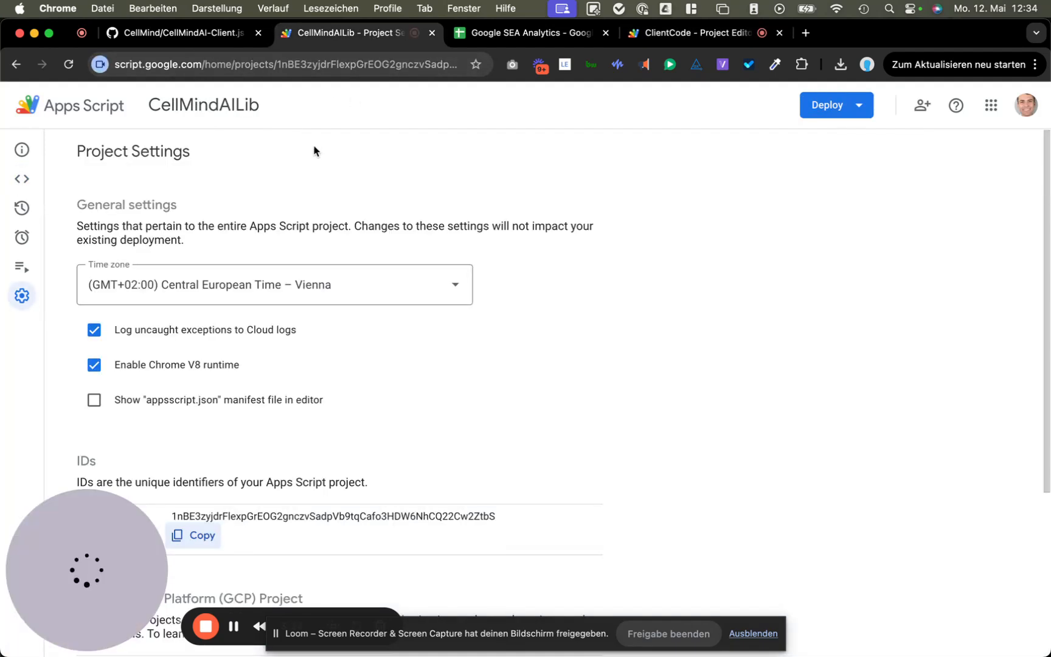
pyautogui.click(24, 152)
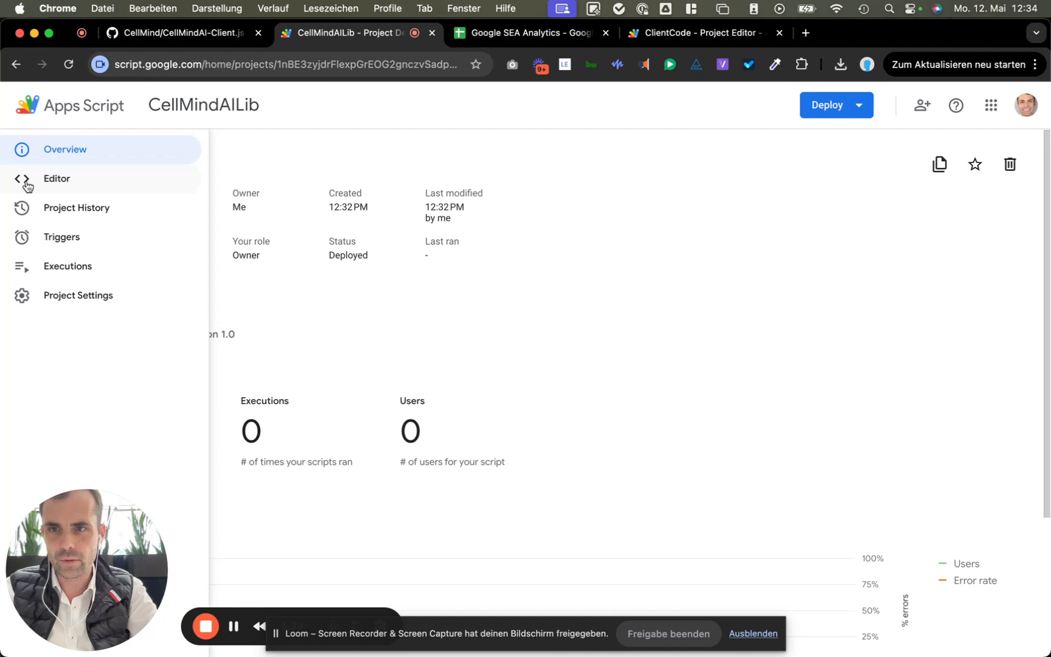
pyautogui.click(27, 185)
pyautogui.click(311, 145)
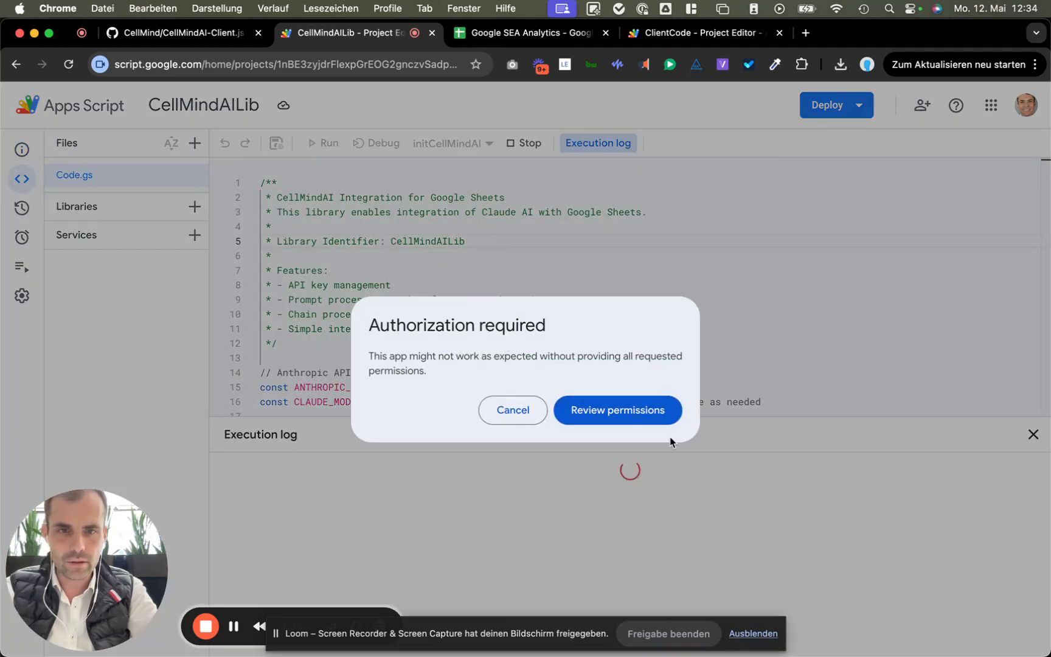
pyautogui.click(640, 412)
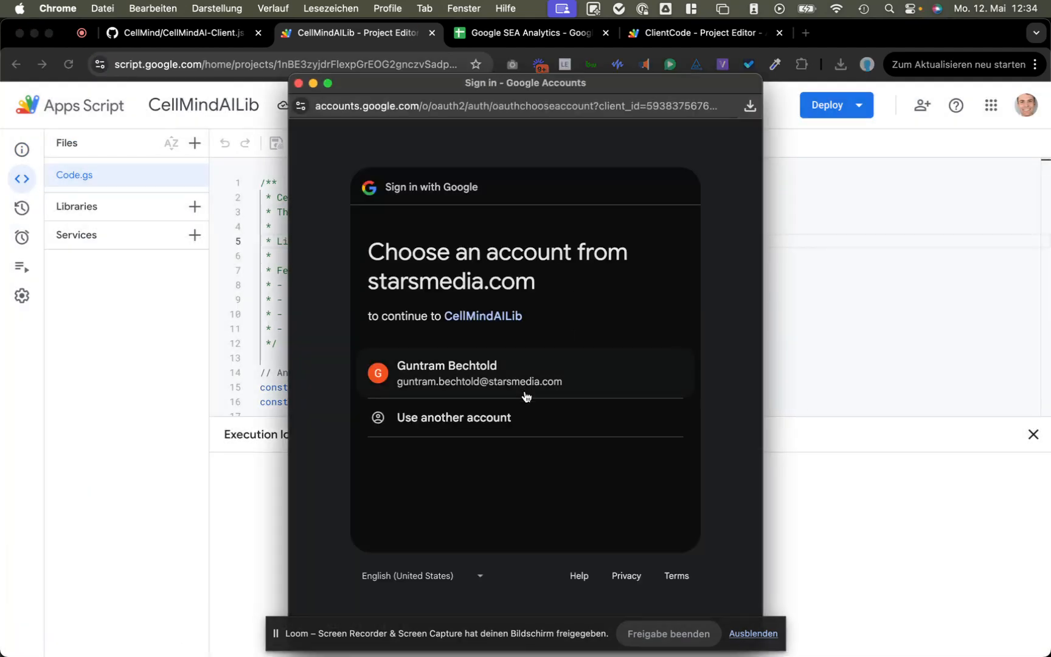
pyautogui.click(525, 389)
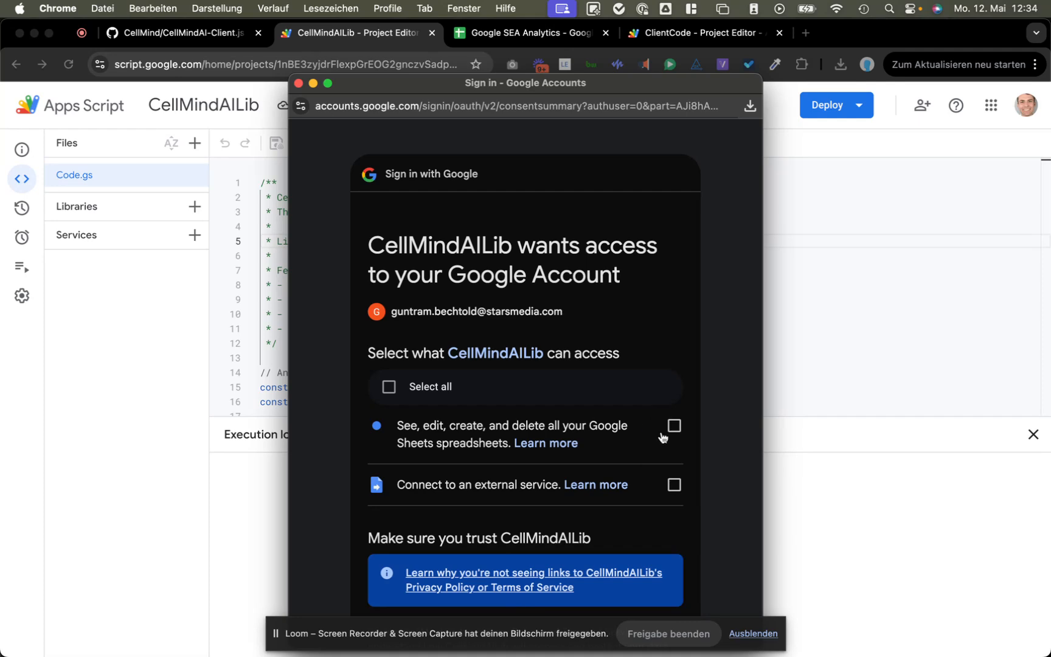
pyautogui.click(421, 384)
pyautogui.scroll(-5, 626, 449)
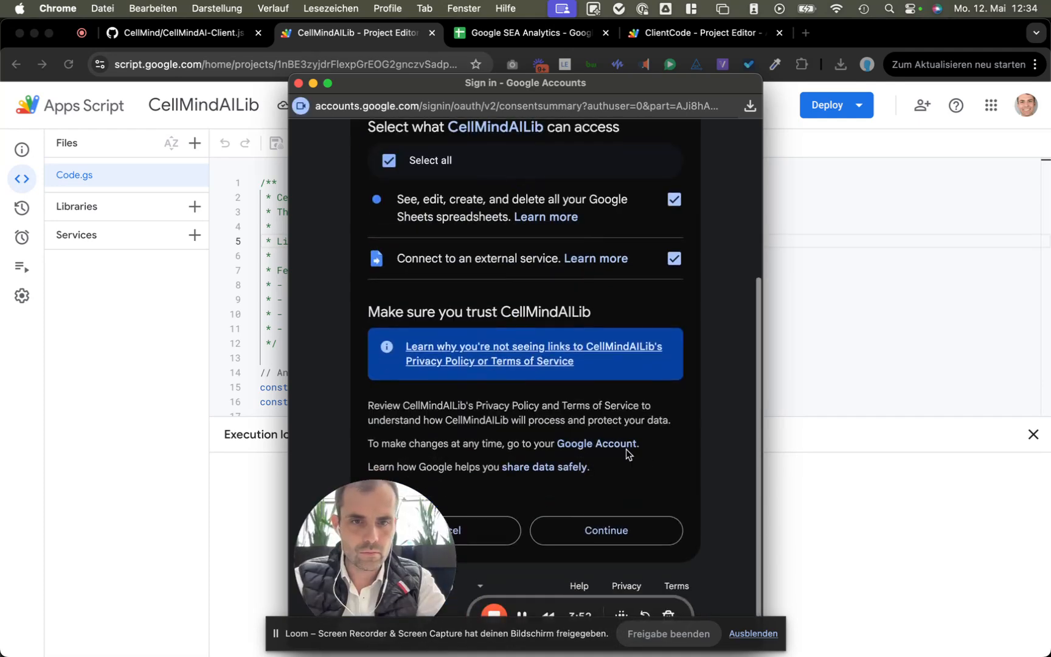
pyautogui.click(620, 533)
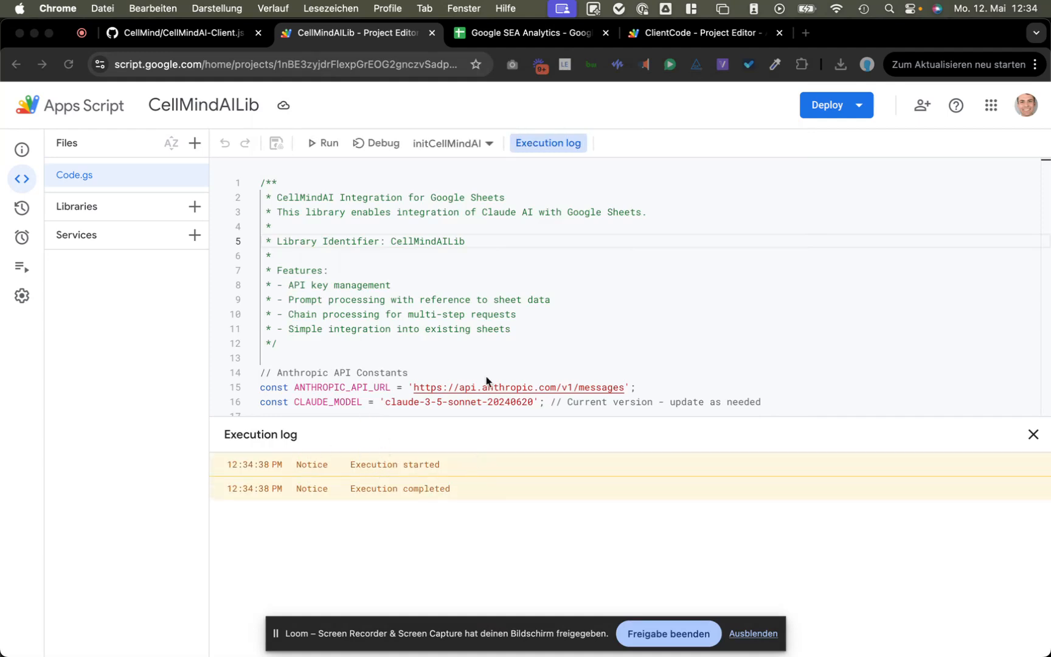
pyautogui.click(668, 38)
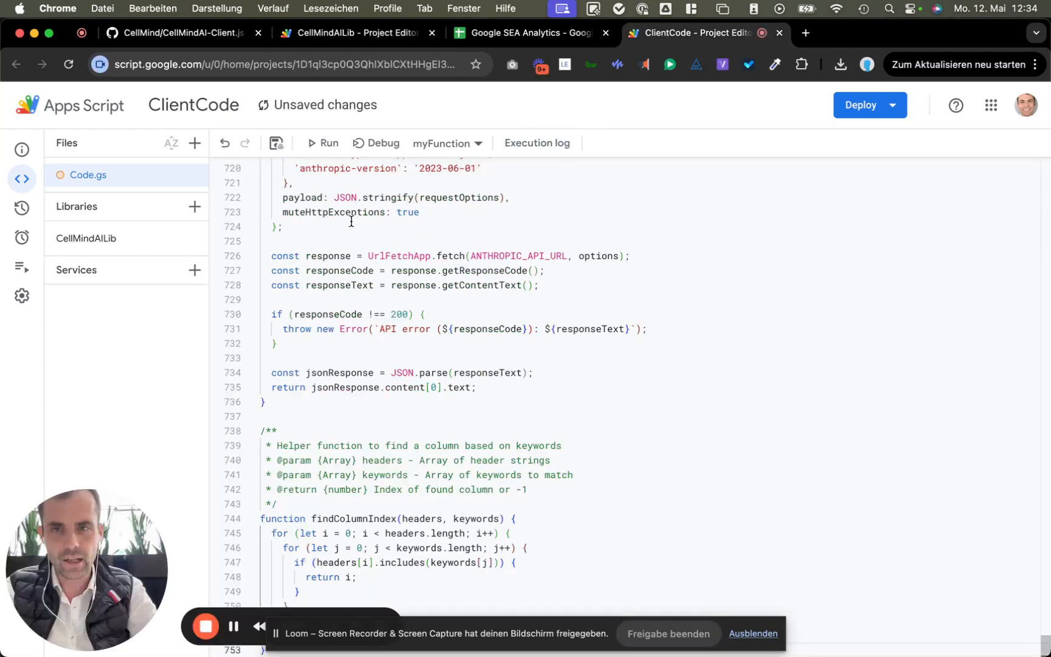
# Step: Run ClientCode's onOpen, granting all permissions, so SEA Analytics gains the CellMindAI menu
pyautogui.click(327, 145)
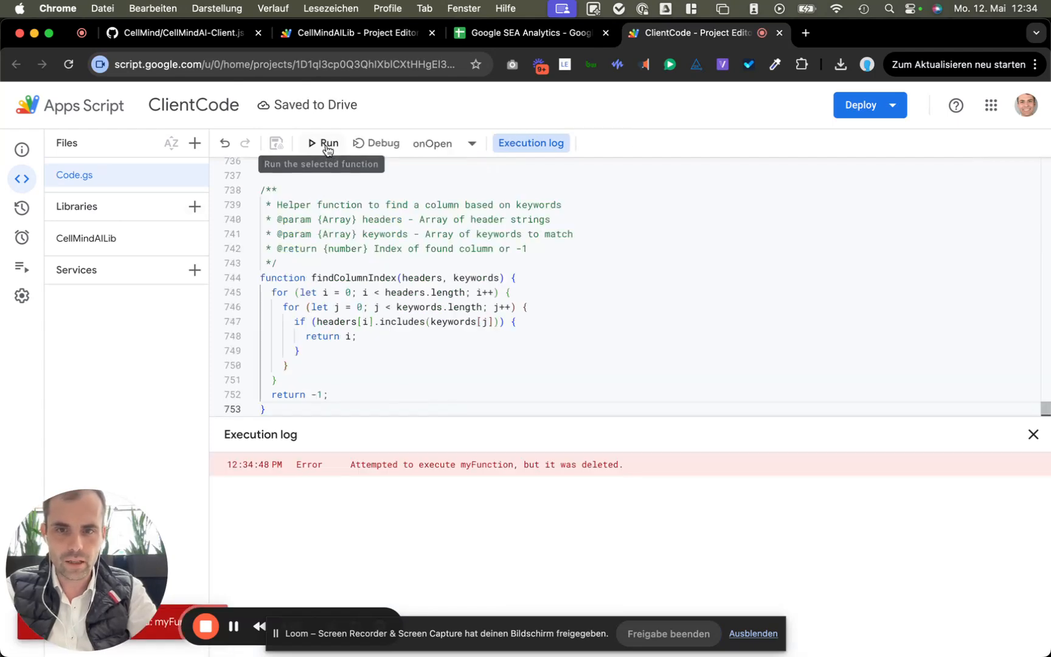
pyautogui.click(327, 152)
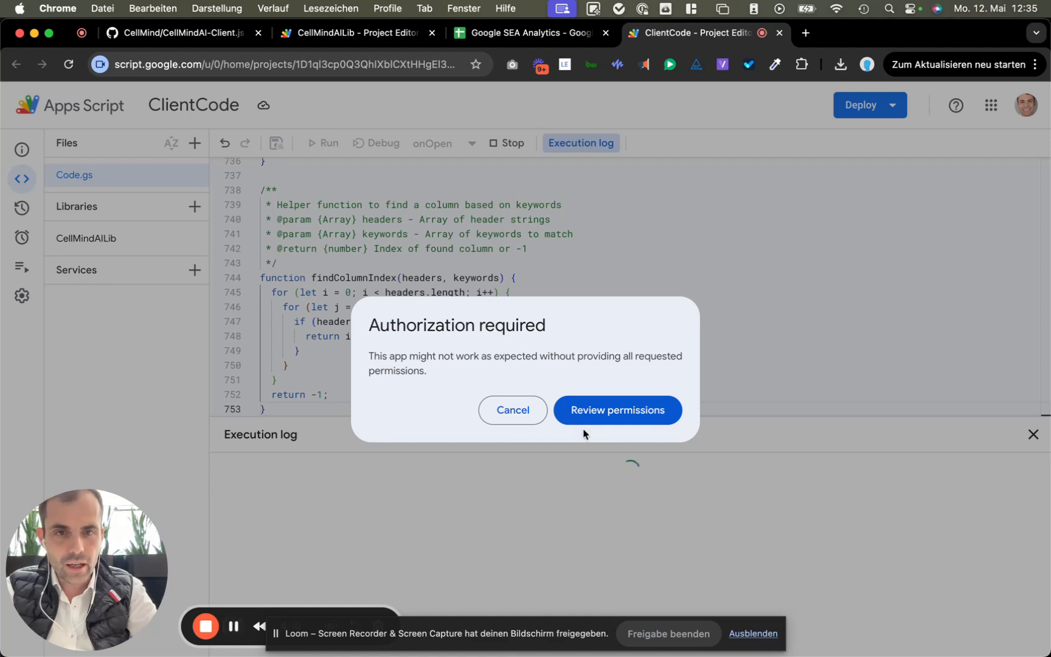
pyautogui.click(616, 411)
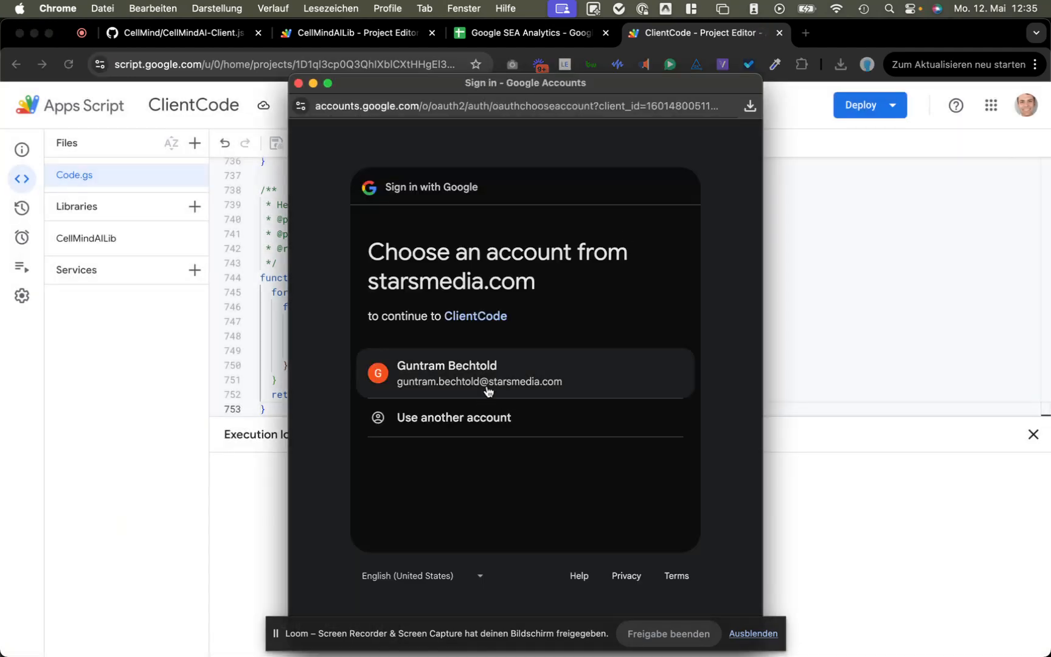
pyautogui.click(494, 392)
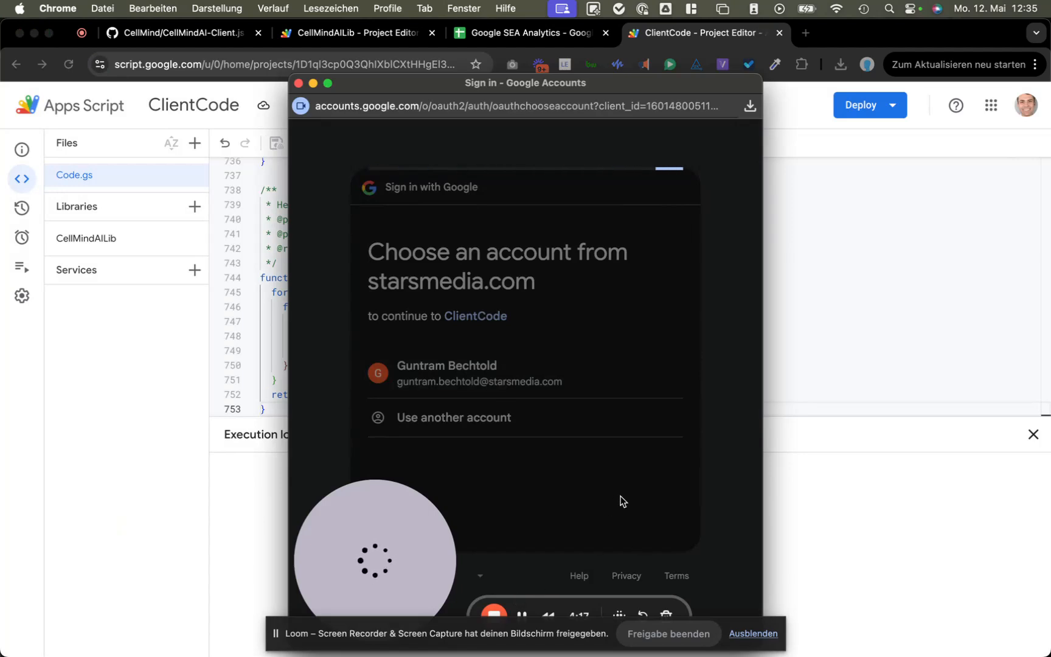
pyautogui.click(446, 387)
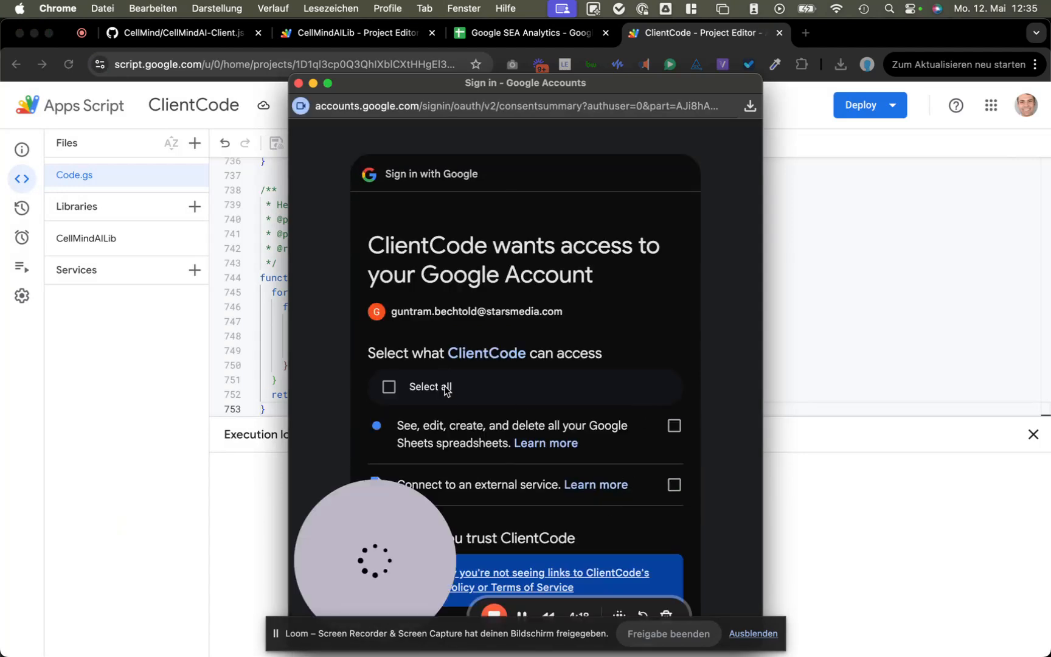
pyautogui.scroll(-5, 560, 435)
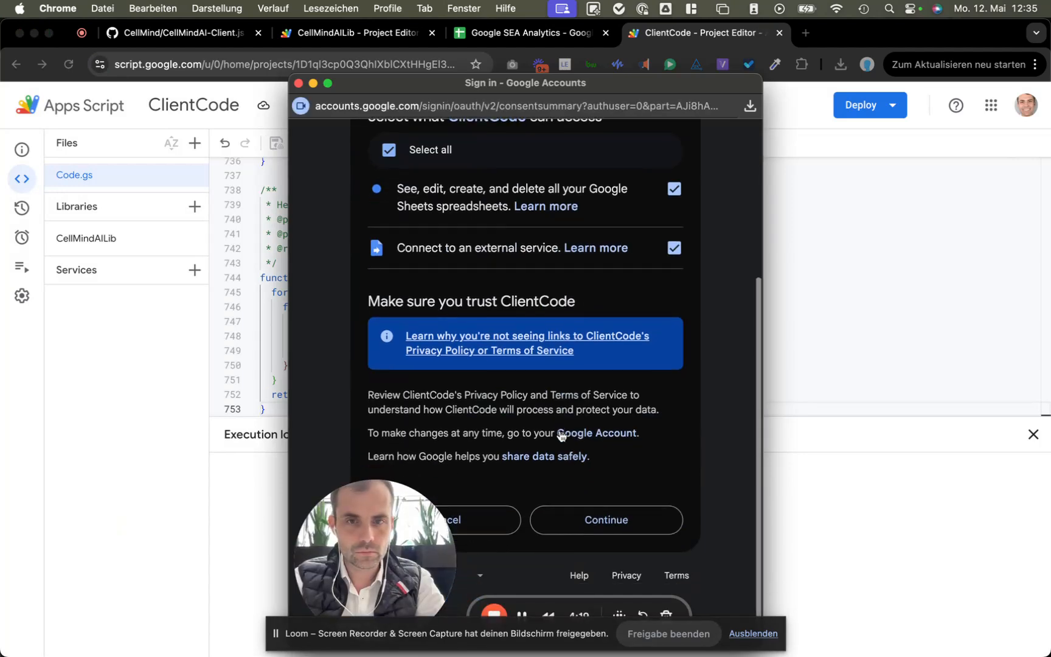
pyautogui.click(605, 530)
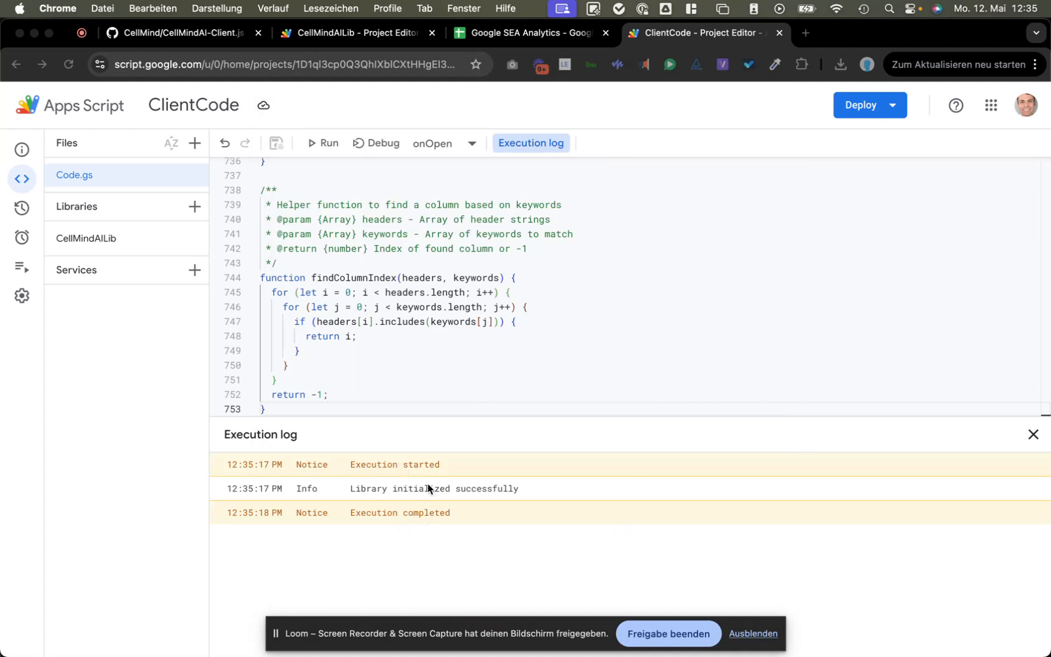
pyautogui.click(539, 33)
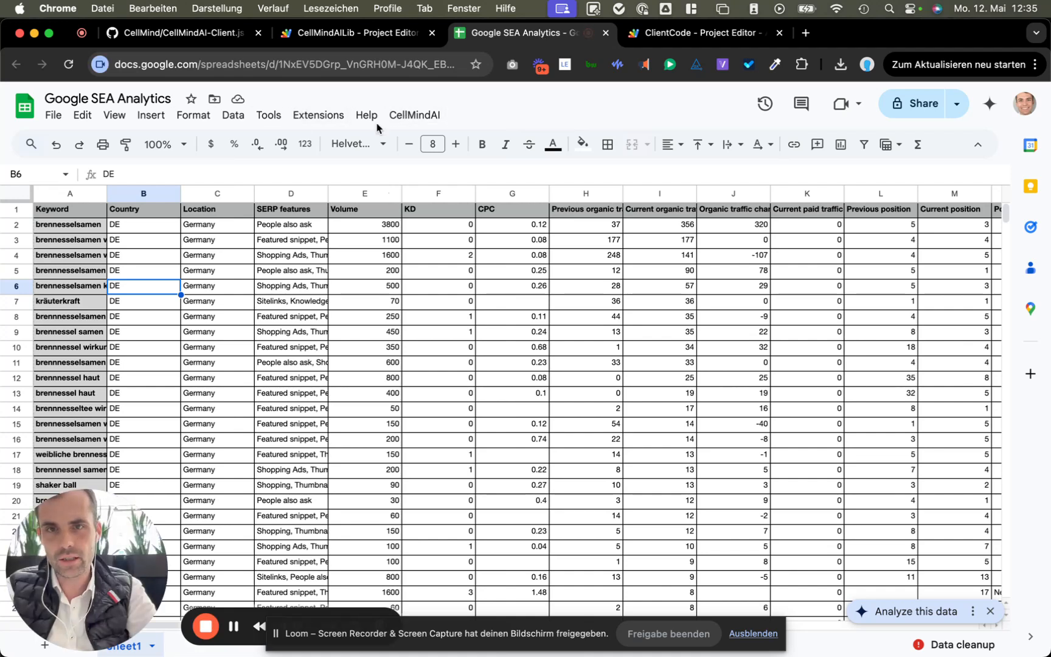
# Step: Save the Anthropic API key through CellMindAI's Configure API Key, then select cell E2
pyautogui.click(430, 120)
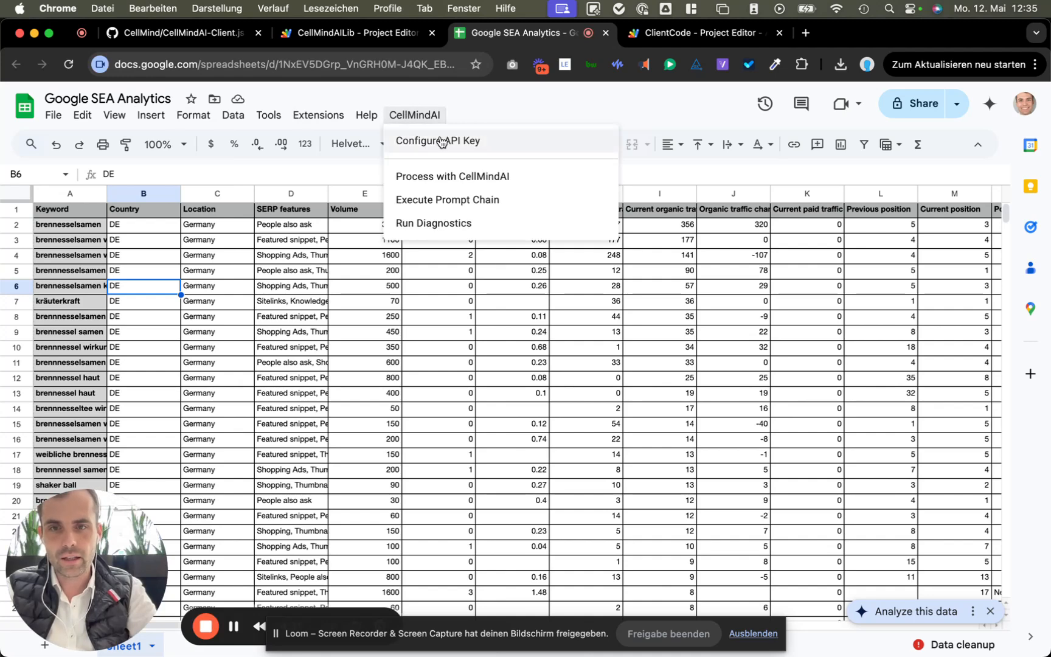
pyautogui.click(441, 141)
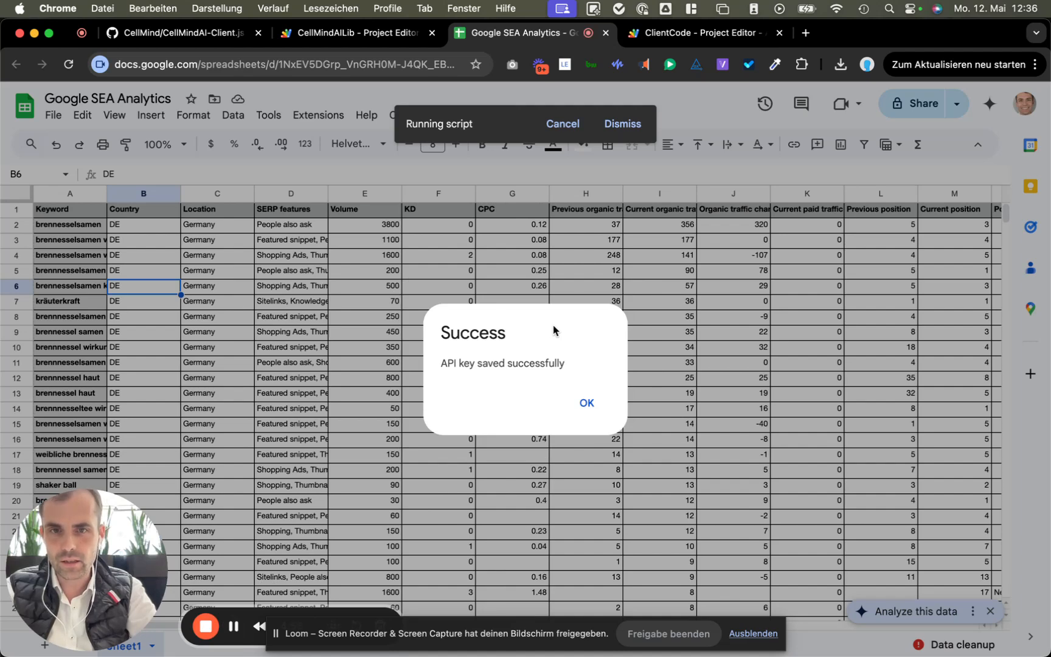
pyautogui.click(586, 402)
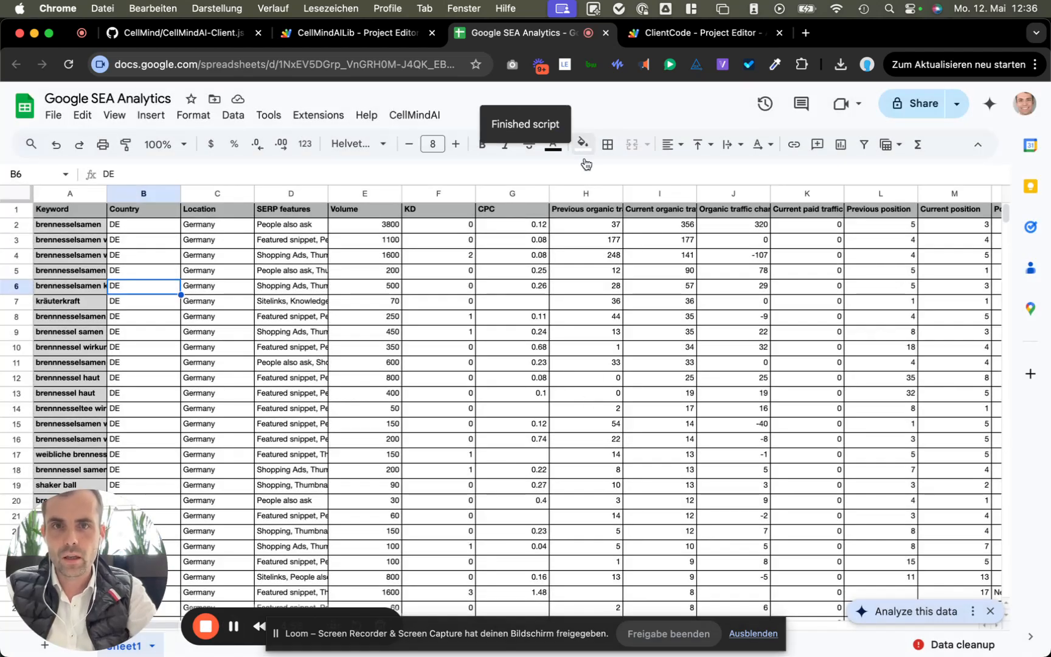
pyautogui.click(399, 230)
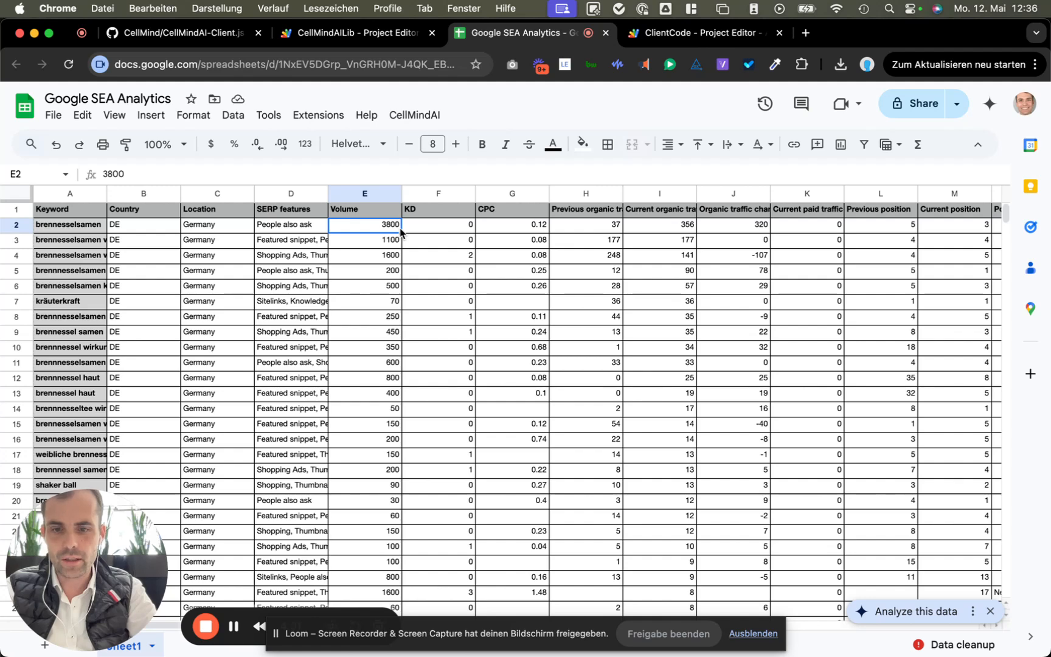
# Step: Copy the Volume value in E2 and move the selection to cell D3
pyautogui.hotkey('ctrl', 'c')
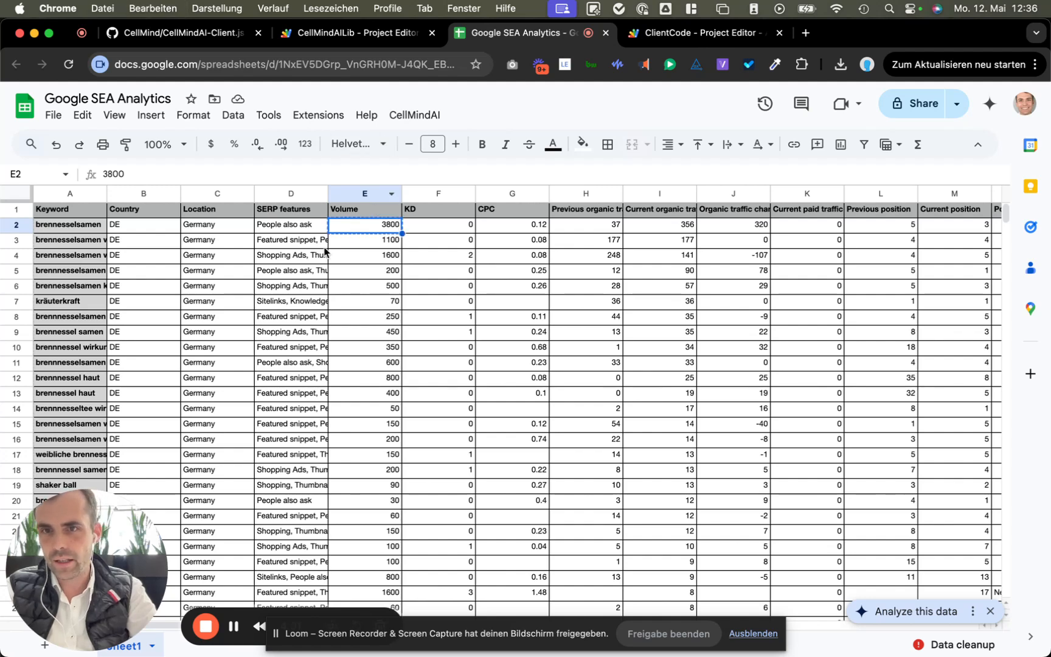
pyautogui.press('Down')
pyautogui.press('Left')
# Step: Start a Process with CellMindAI prompt asking for the best 5 keywords from the top 20
pyautogui.click(423, 116)
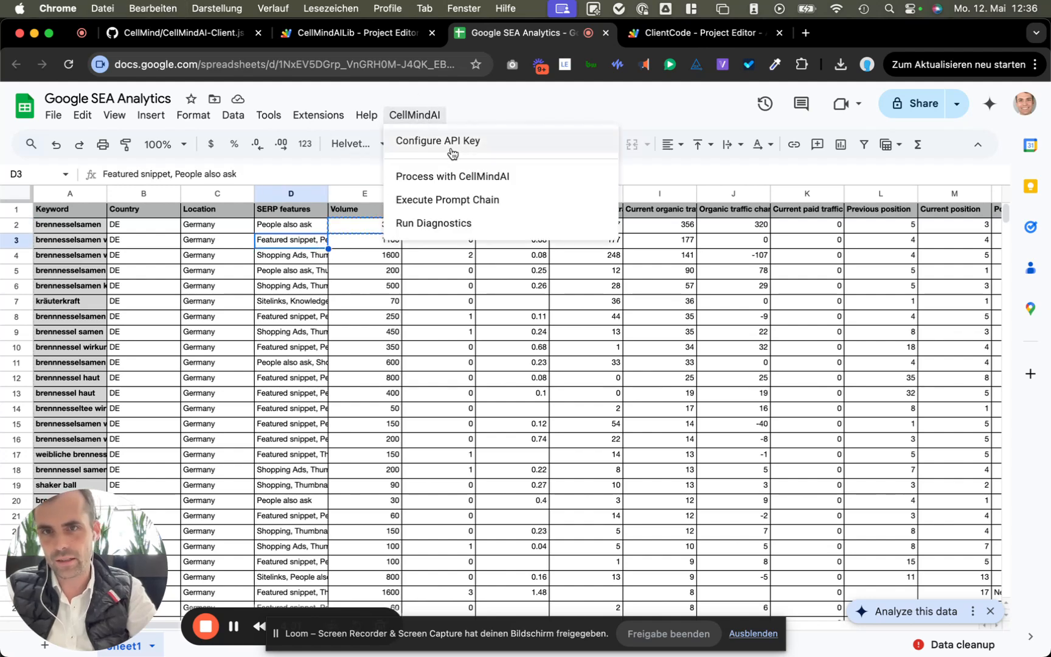
pyautogui.click(463, 181)
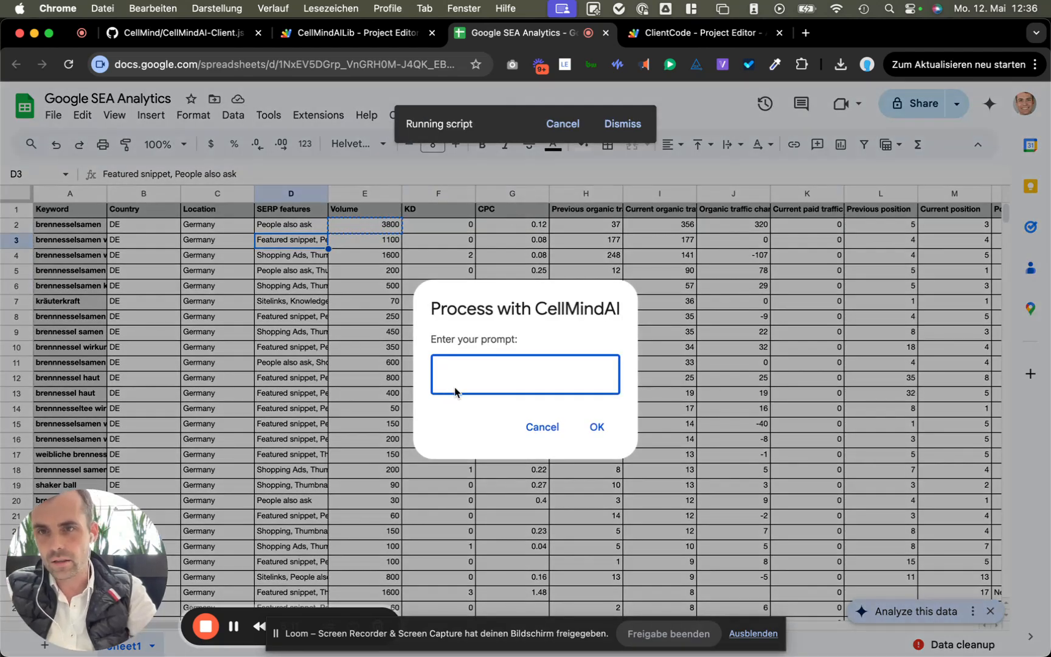
pyautogui.write('Finde')
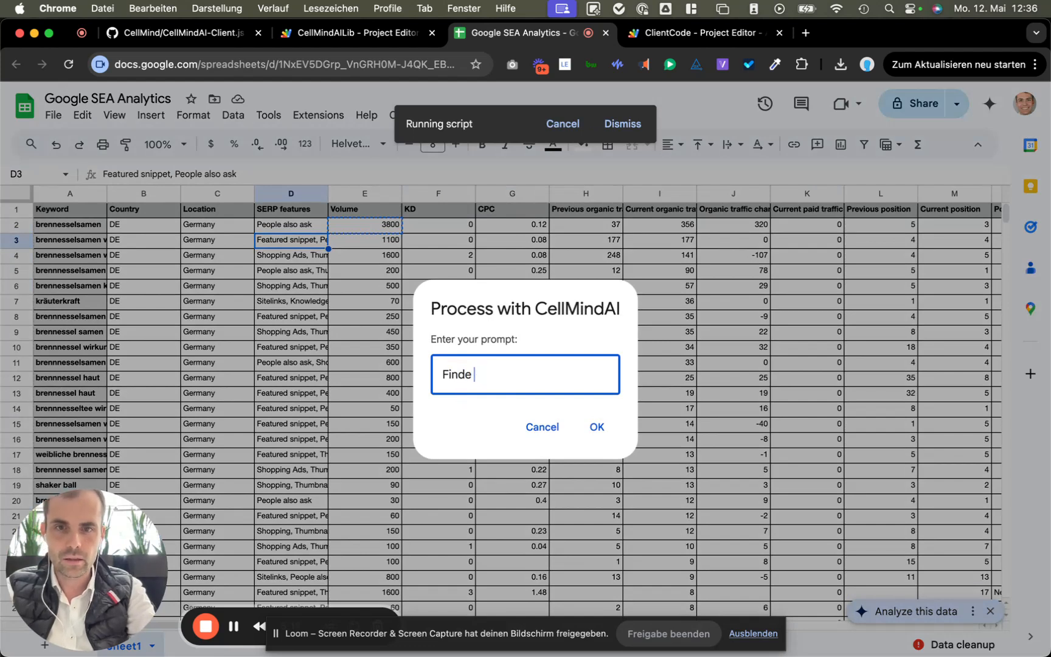
pyautogui.press('BackSpace')
pyautogui.press('BackSpace')
pyautogui.write('the best K')
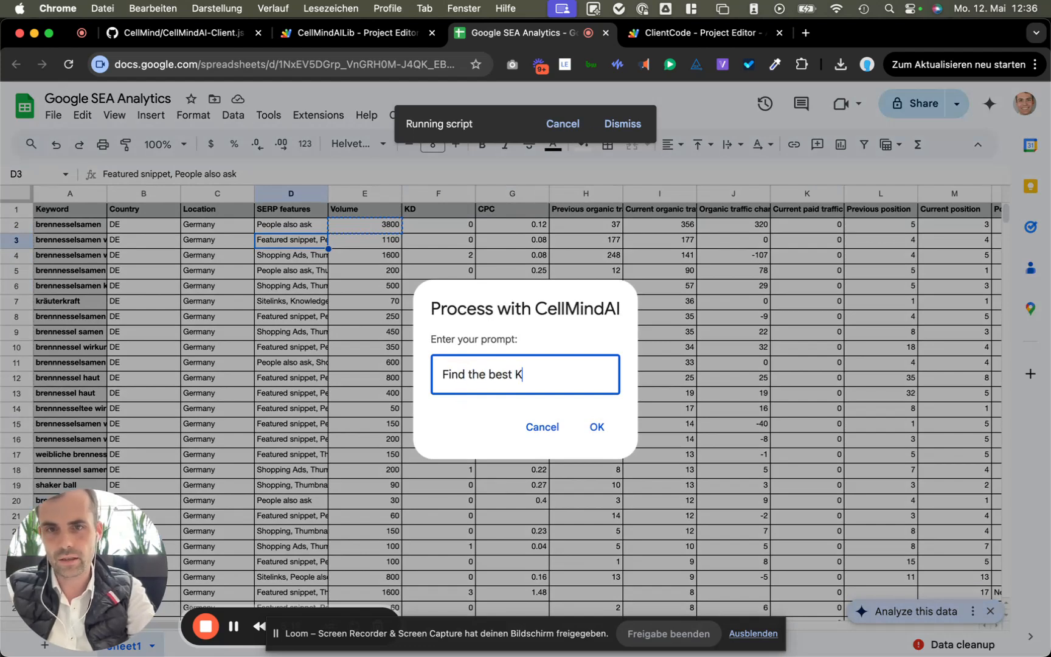
pyautogui.write('eyword from t')
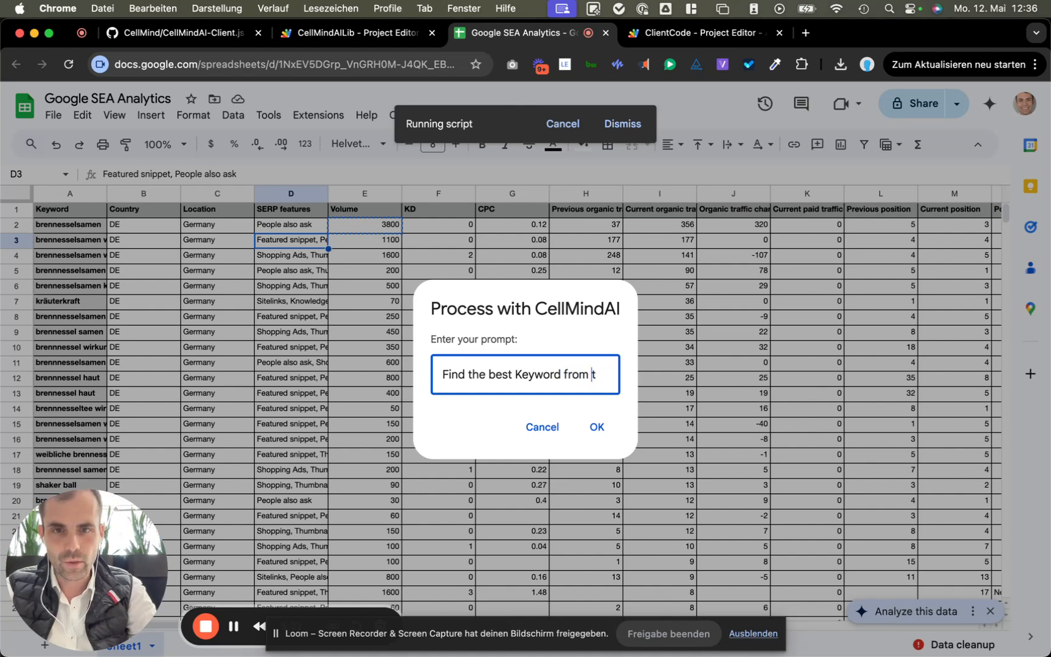
pyautogui.write('5 ')
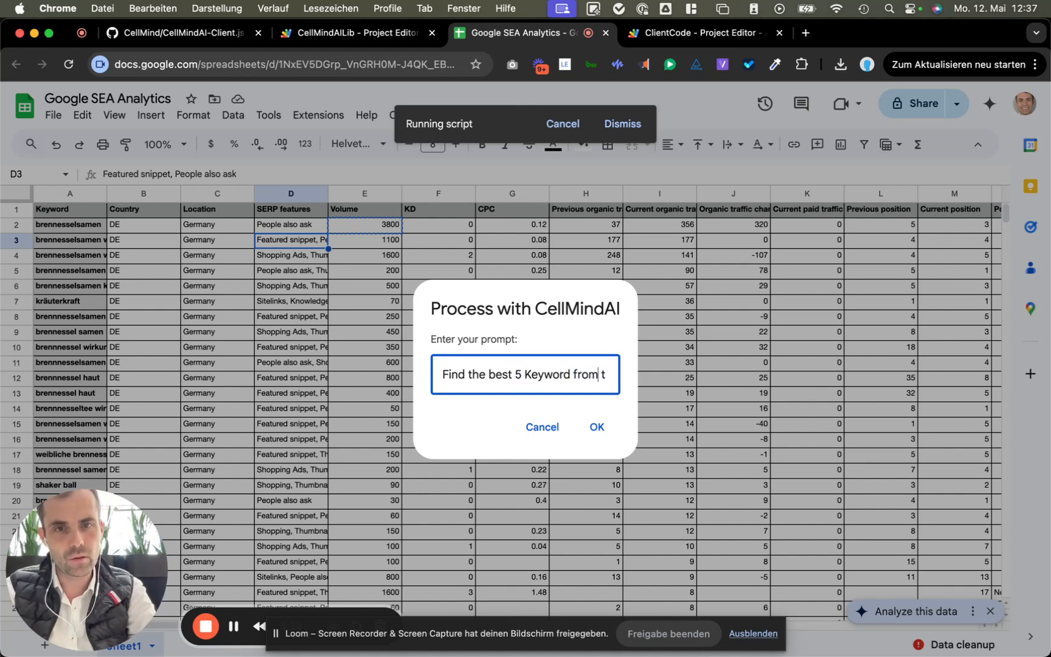
pyautogui.write('he top 20')
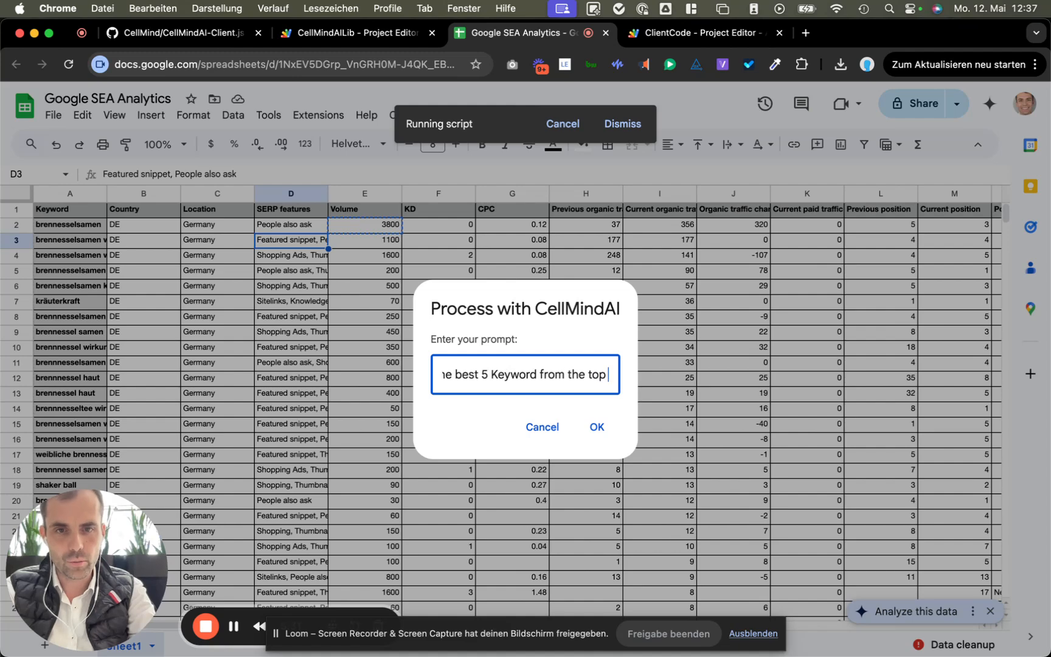
# Step: Submit the prompt on data range A1:Z20 with headers and open the resulting CellMindAI Result sheet
pyautogui.click(598, 427)
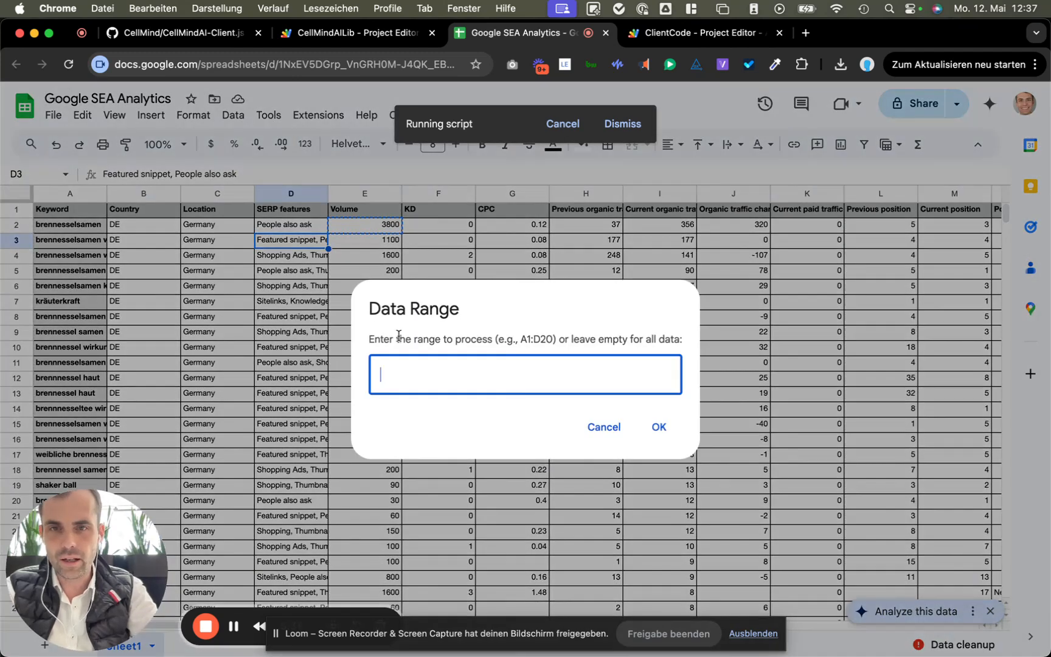
pyautogui.write('A1:Z')
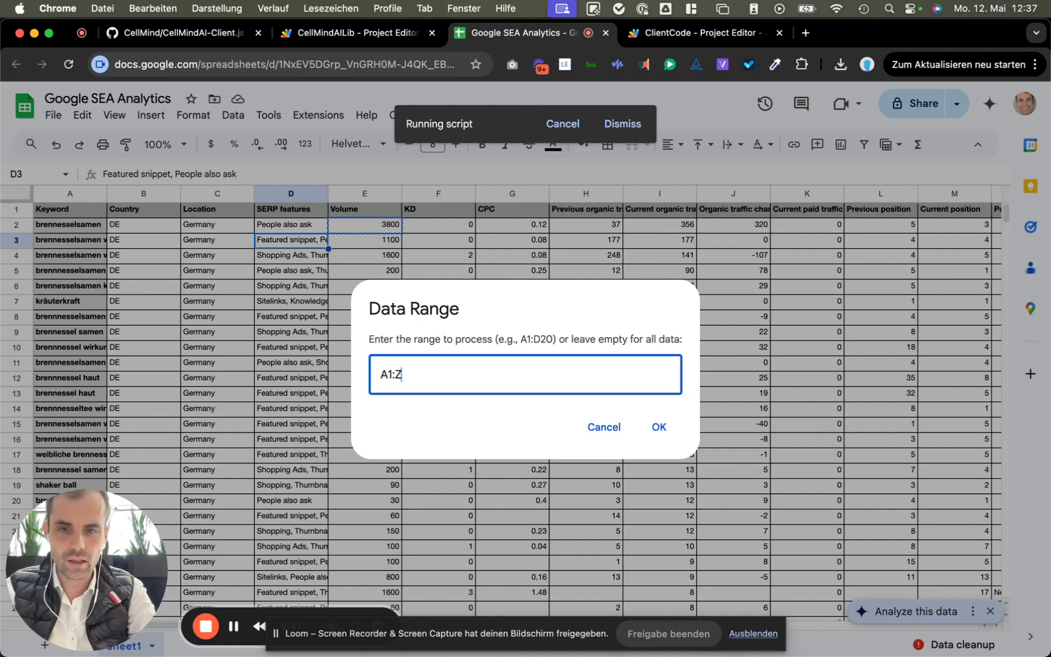
pyautogui.write('20')
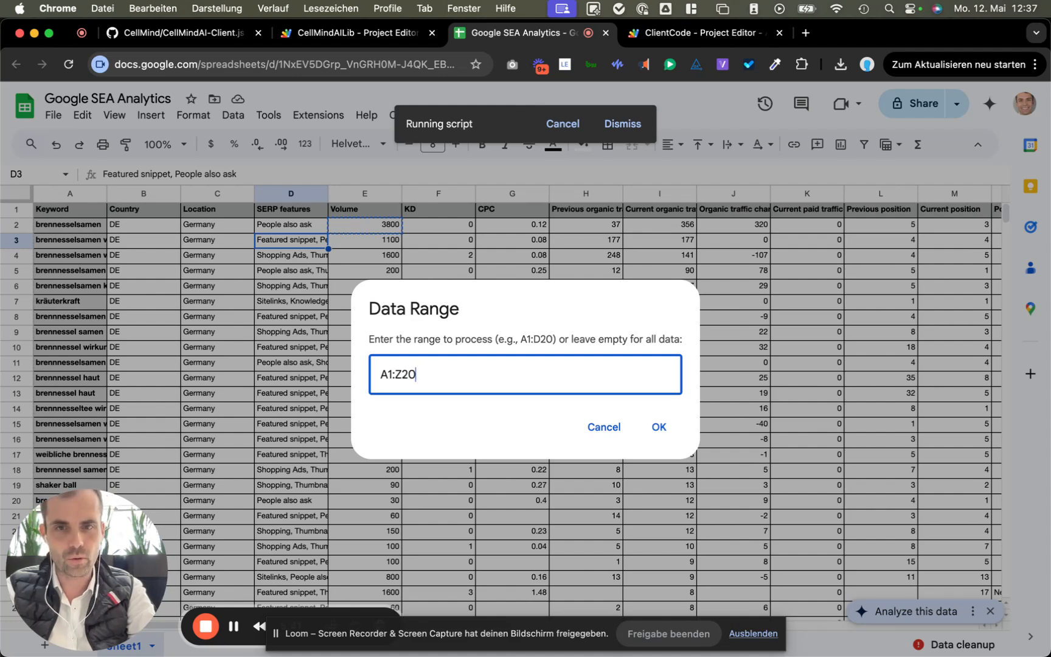
pyautogui.click(659, 427)
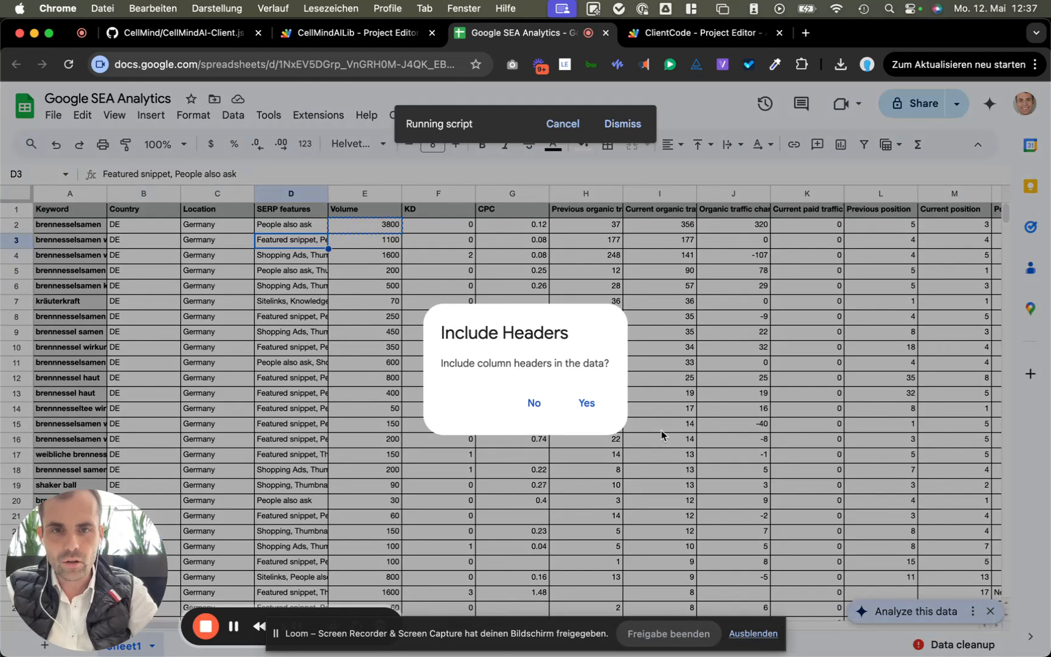
pyautogui.click(594, 402)
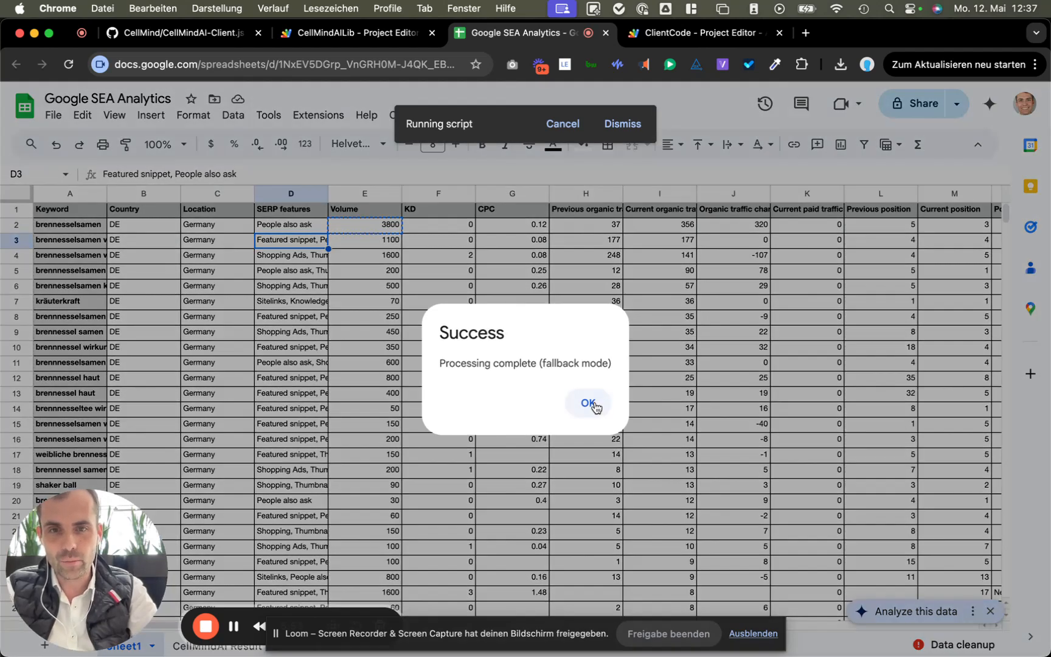
pyautogui.click(594, 407)
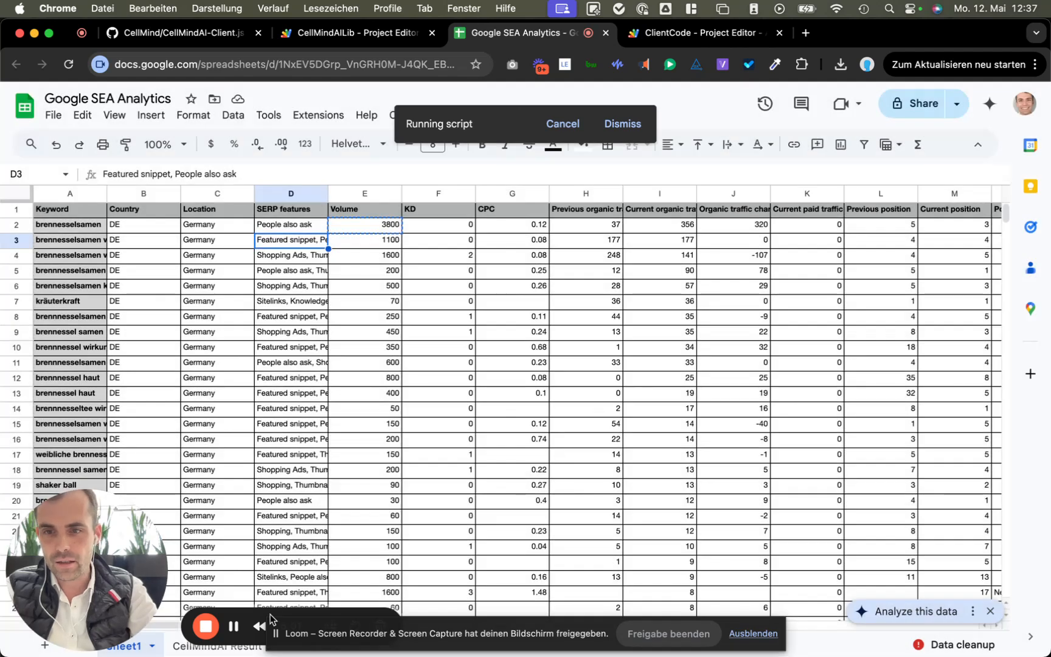
pyautogui.click(175, 648)
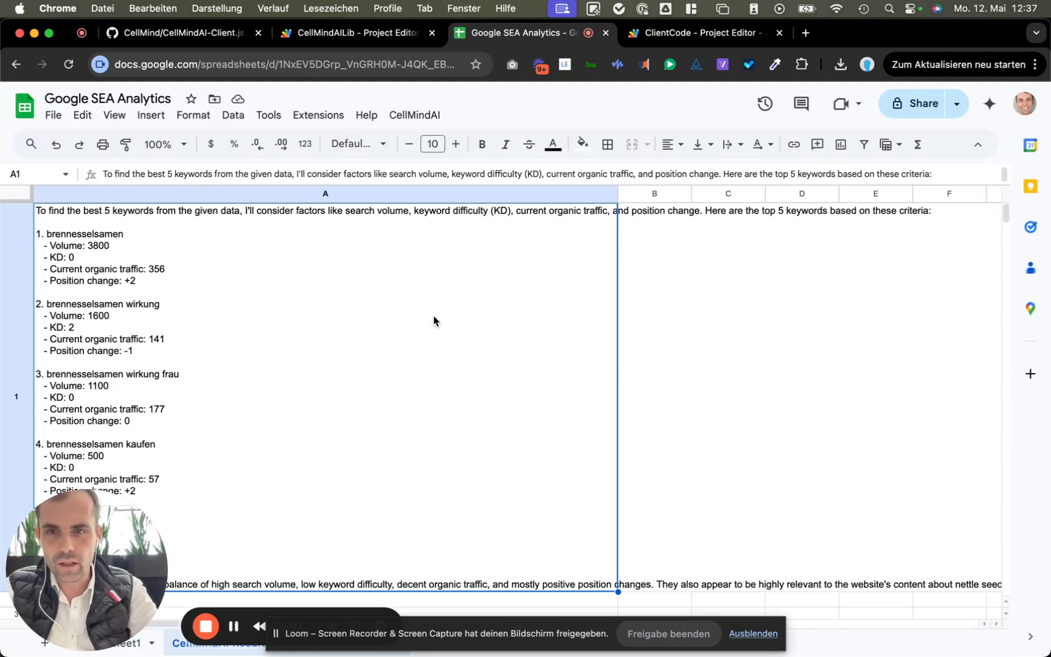
# Step: Read the top-5 keyword ranking in the CellMindAI Result sheet, then return to Sheet1
pyautogui.scroll(-4, 435, 320)
pyautogui.scroll(3, 435, 321)
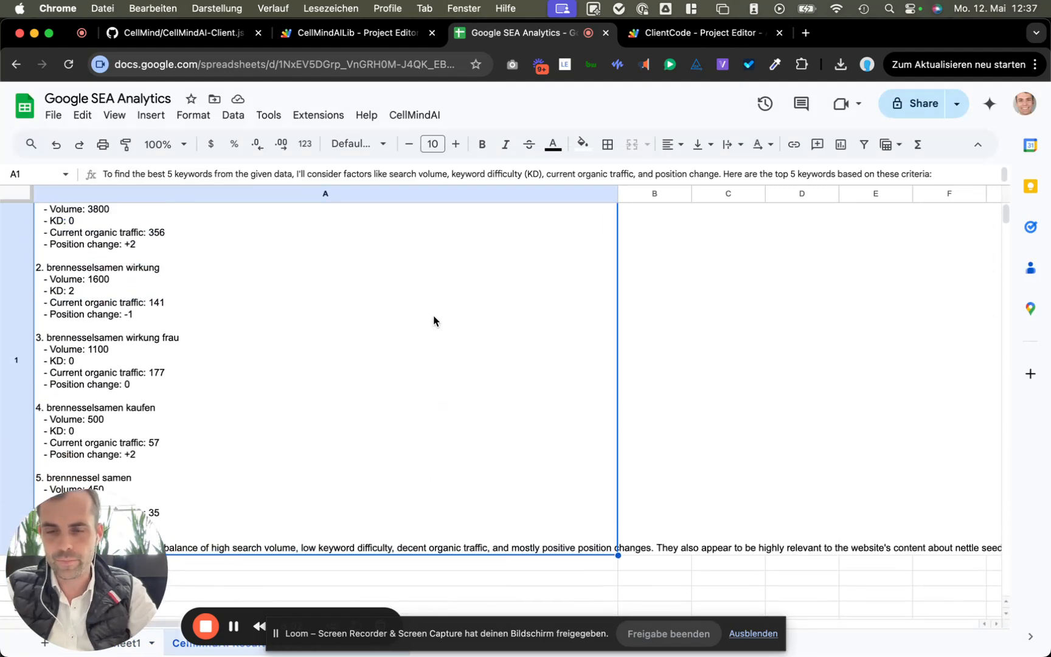
pyautogui.scroll(1, 435, 320)
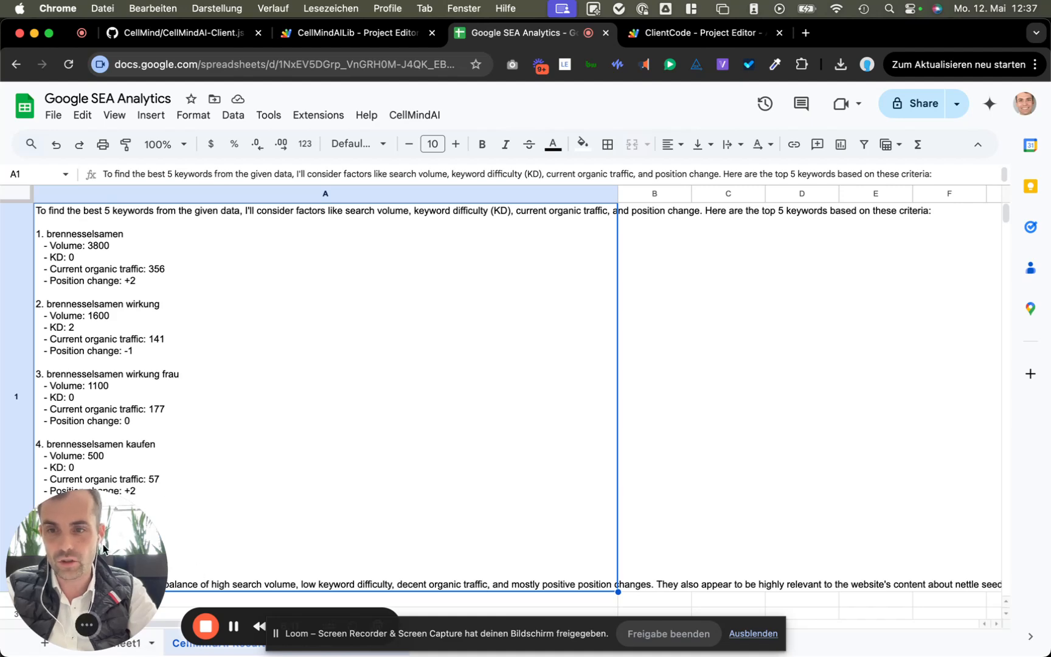
pyautogui.click(116, 648)
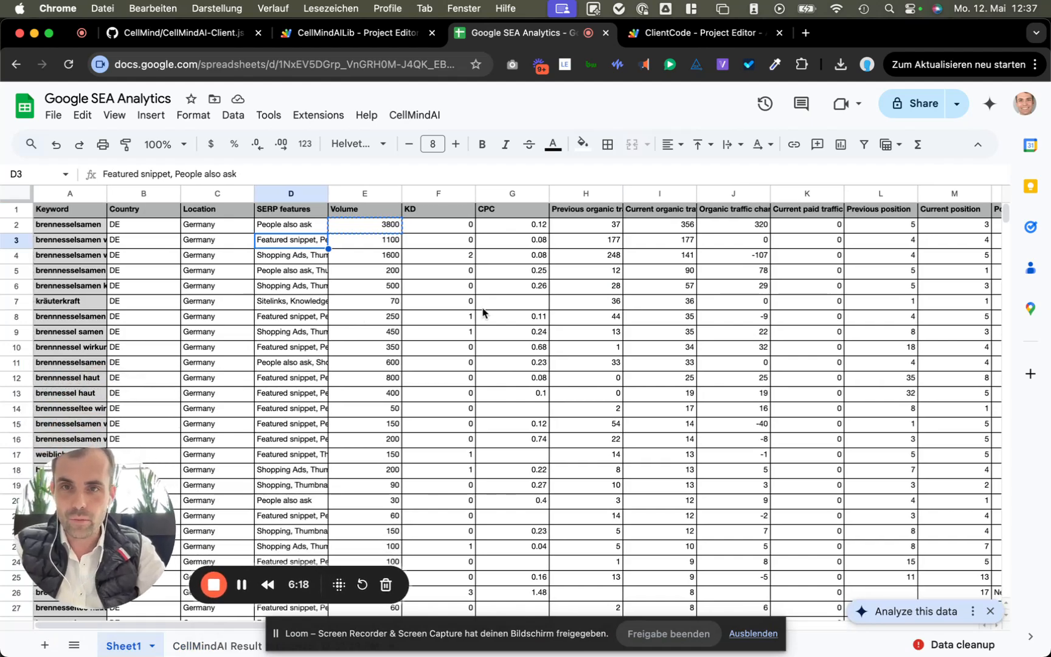
# Step: Launch CellMindAI's Execute Prompt Chain and choose to create a new prompt chain template
pyautogui.click(421, 118)
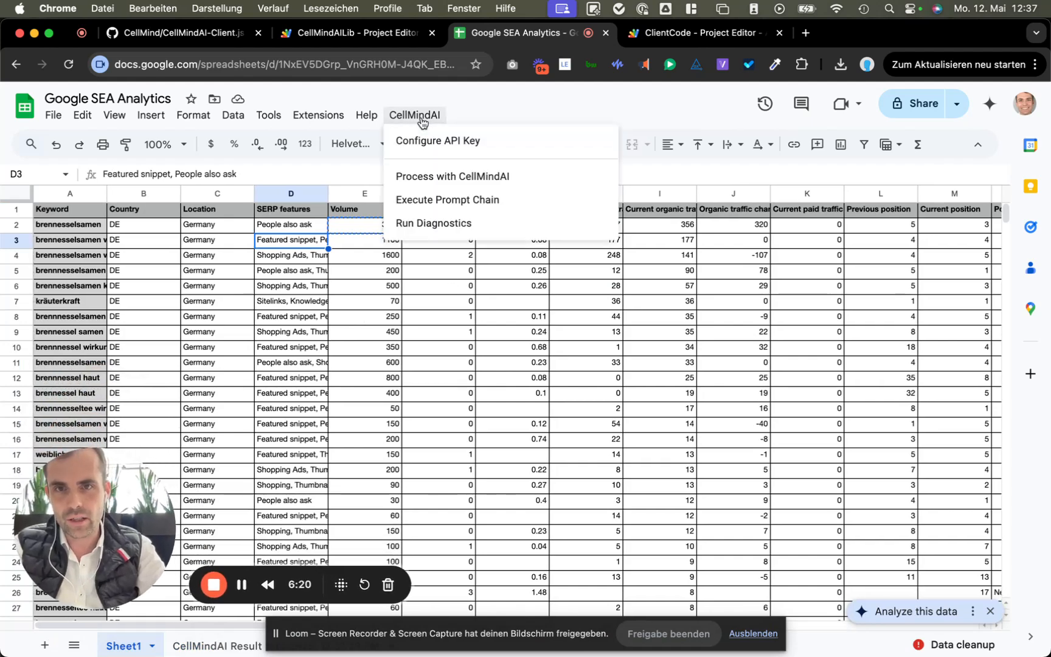
pyautogui.click(450, 201)
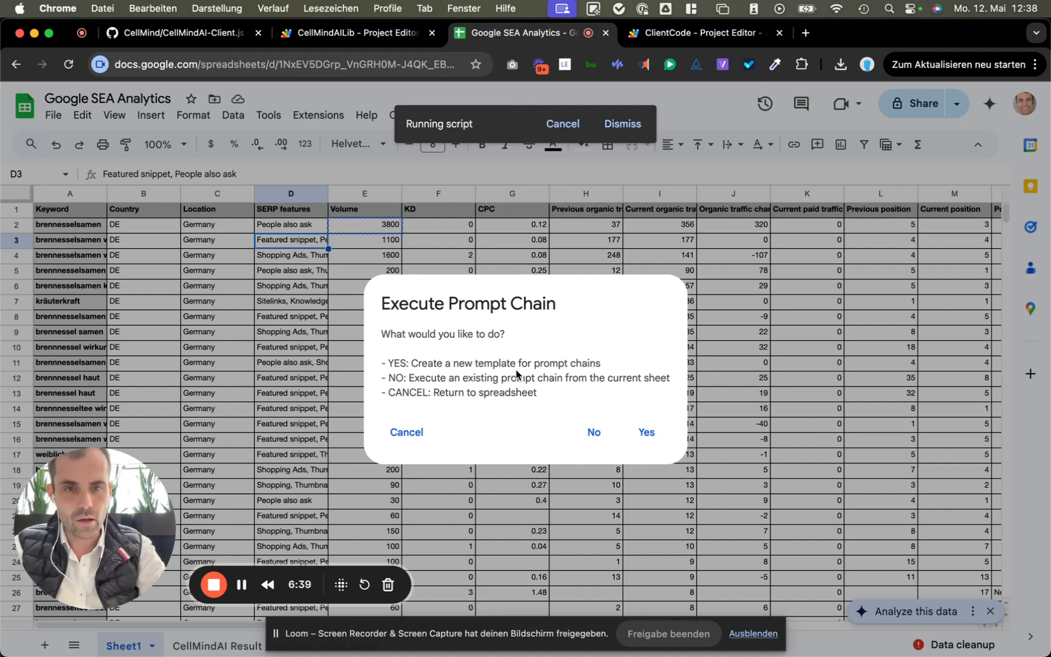
pyautogui.press('super+shift+5')
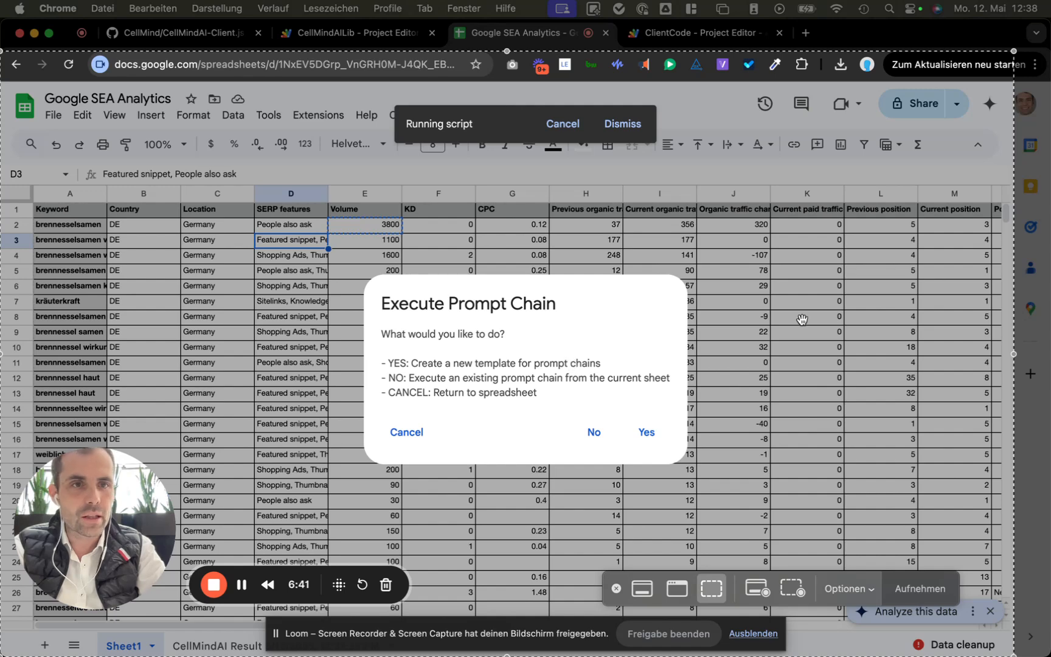
pyautogui.press('Return')
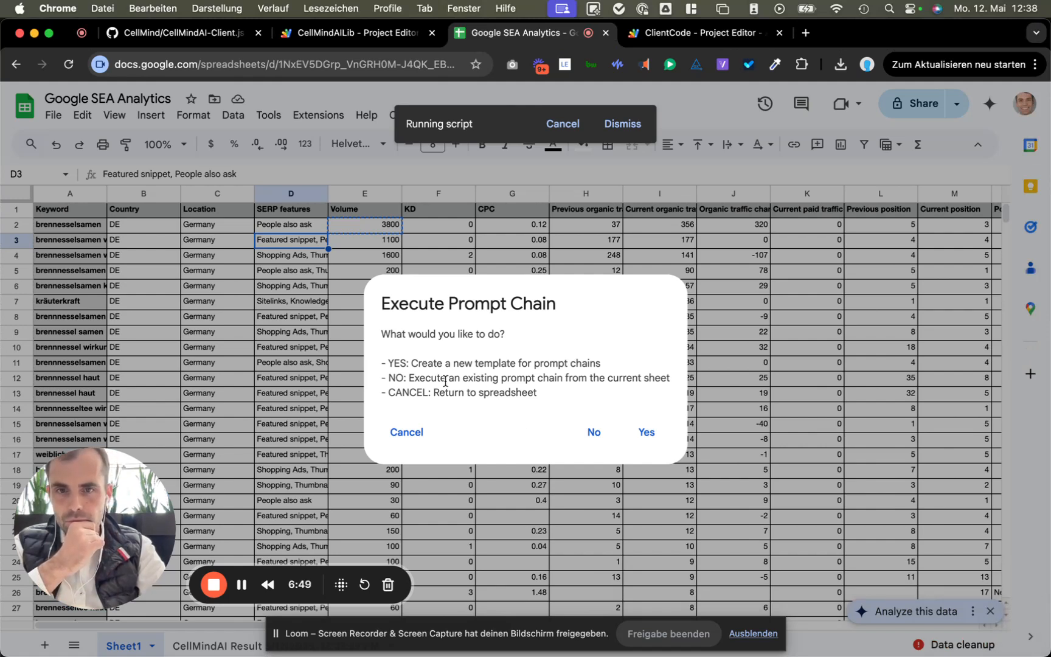
pyautogui.click(645, 433)
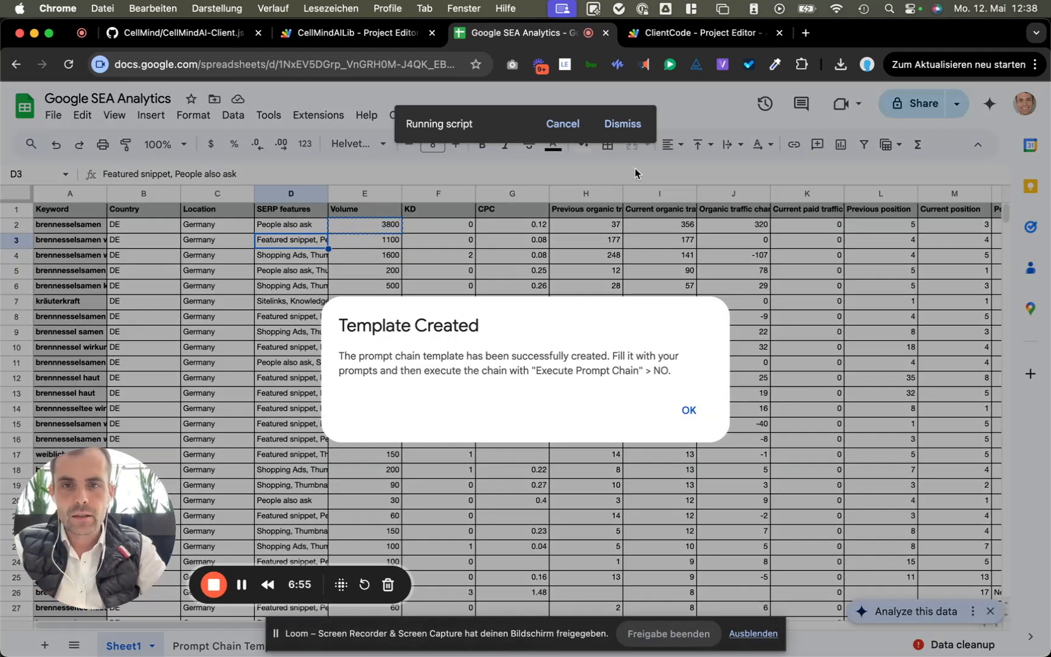
# Step: Dismiss the Template Created notice and go to the Prompt Chain Template's HELP section
pyautogui.click(691, 417)
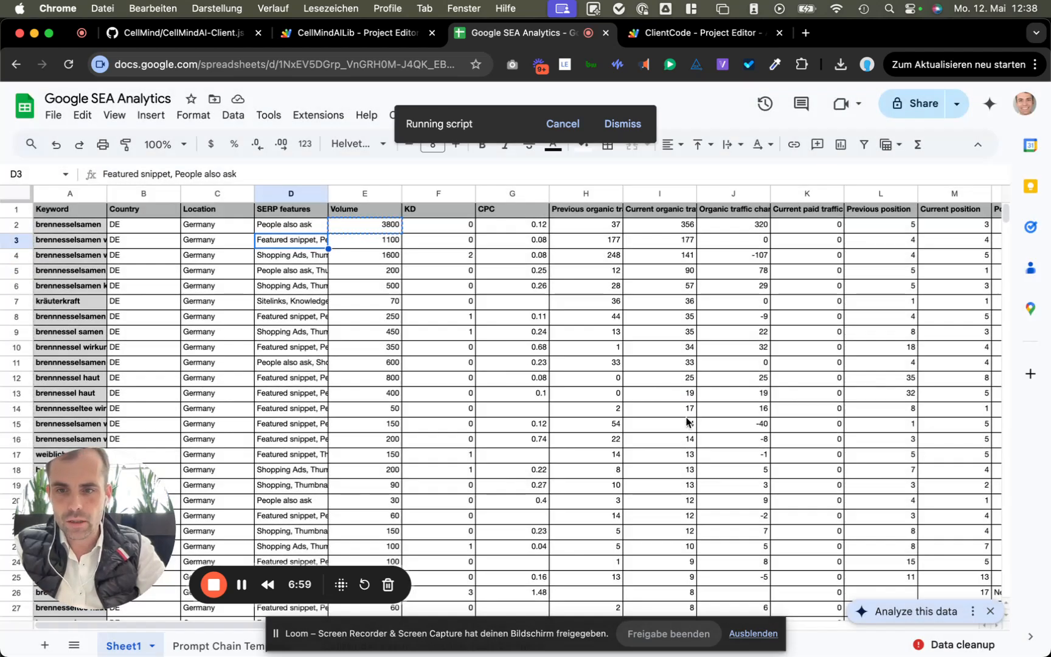
pyautogui.click(222, 644)
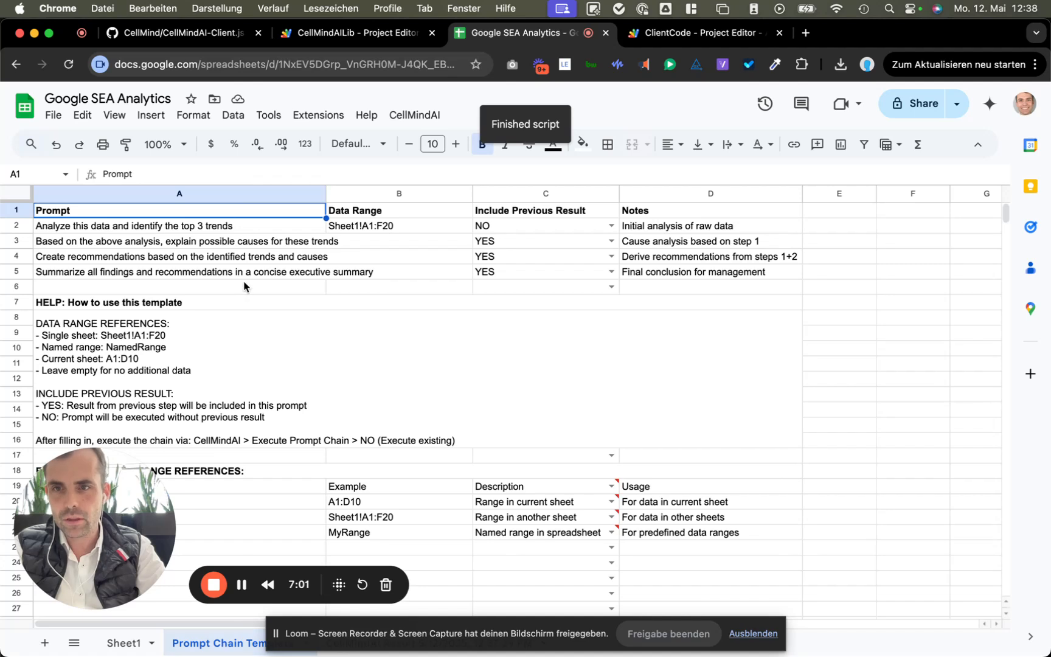
pyautogui.click(251, 302)
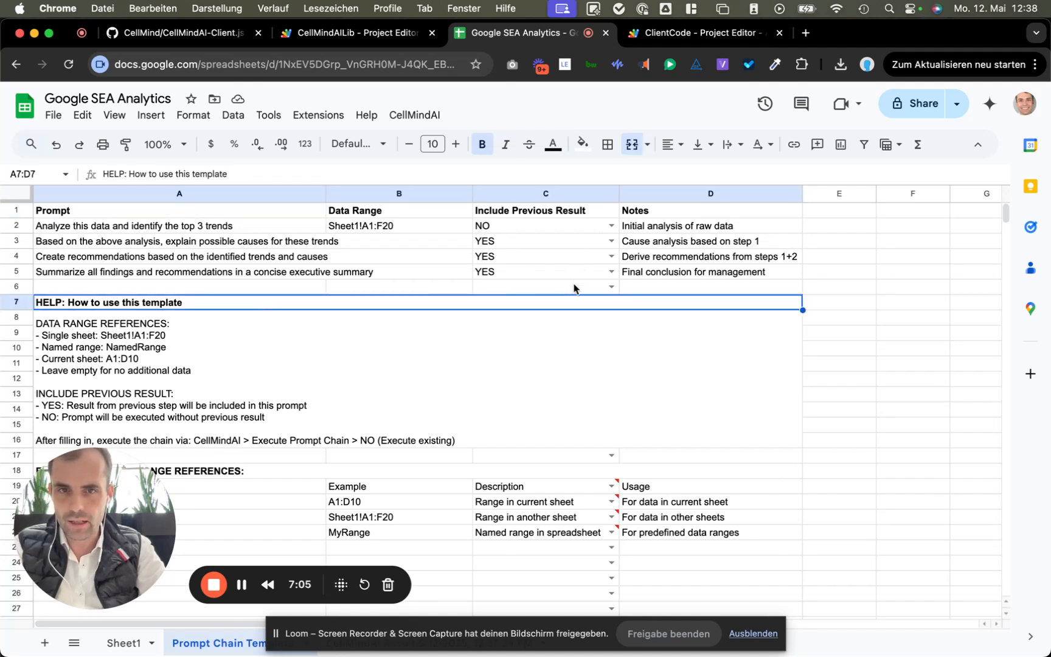
# Step: Delete rows 7–22 of help text and example references, leaving the four prompt rows
pyautogui.click(20, 302)
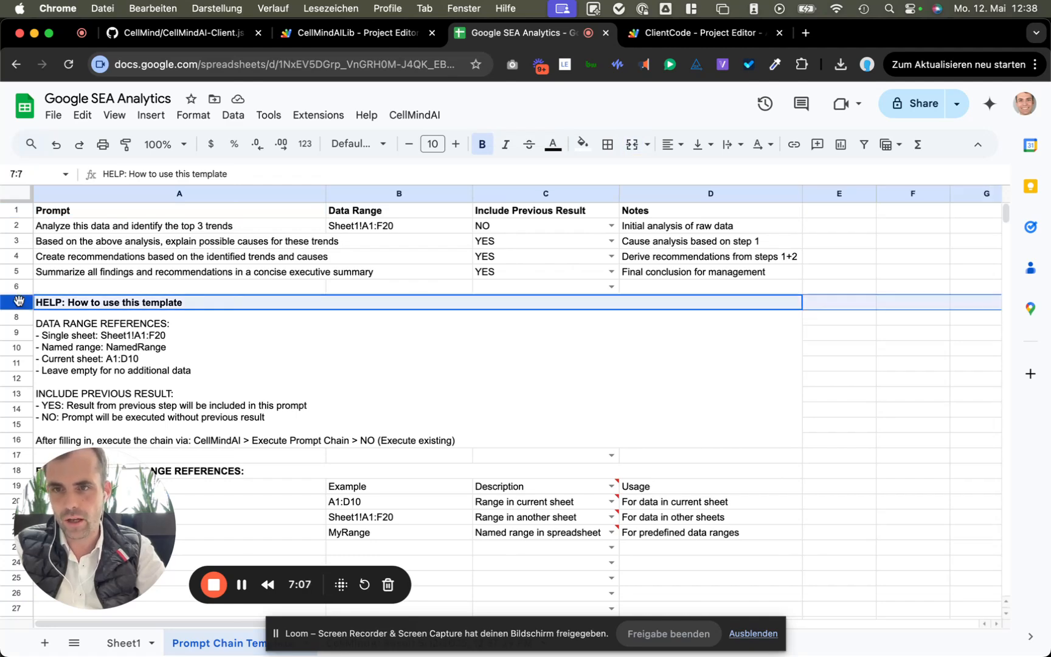
pyautogui.scroll(-1, 157, 340)
pyautogui.scroll(-3, 195, 389)
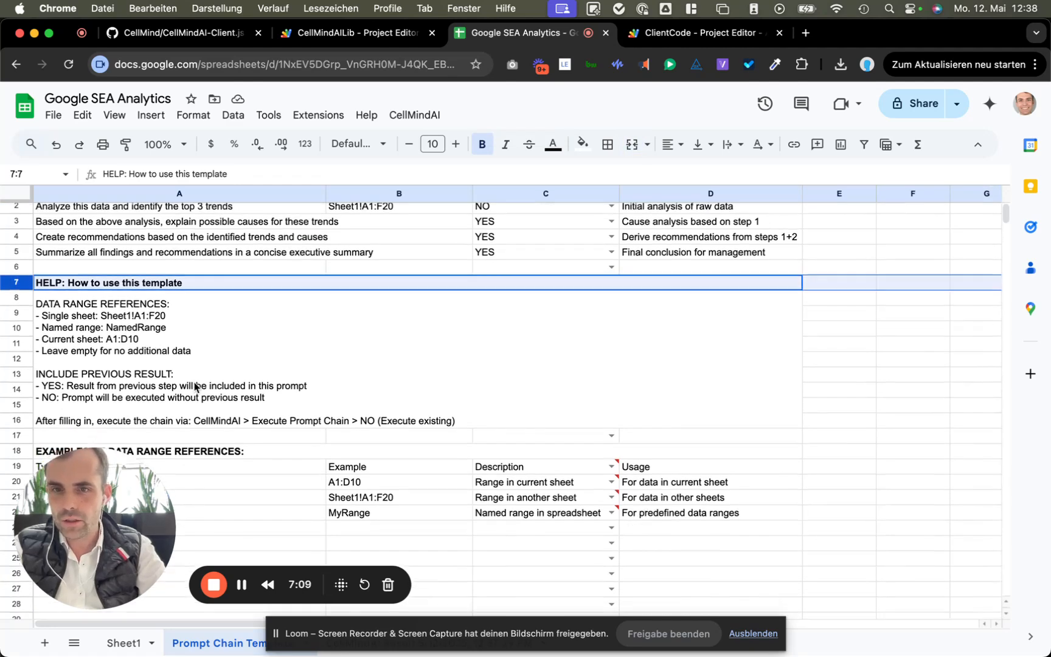
pyautogui.scroll(-3, 225, 438)
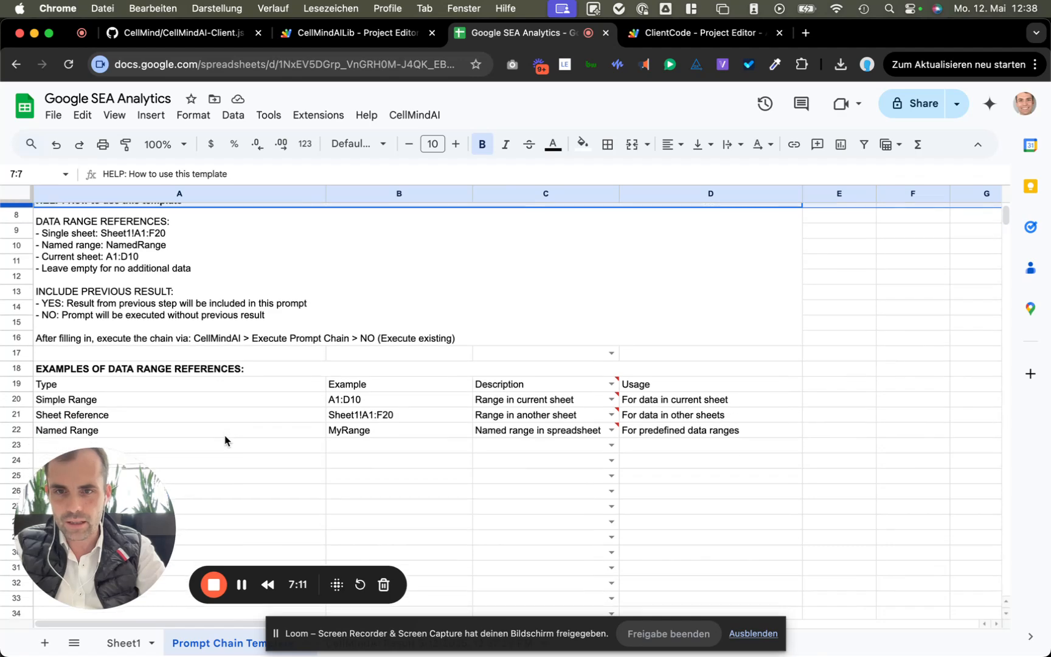
pyautogui.keyDown('shift'); pyautogui.click(15, 431); pyautogui.keyUp('shift')
pyautogui.rightClick(15, 431)
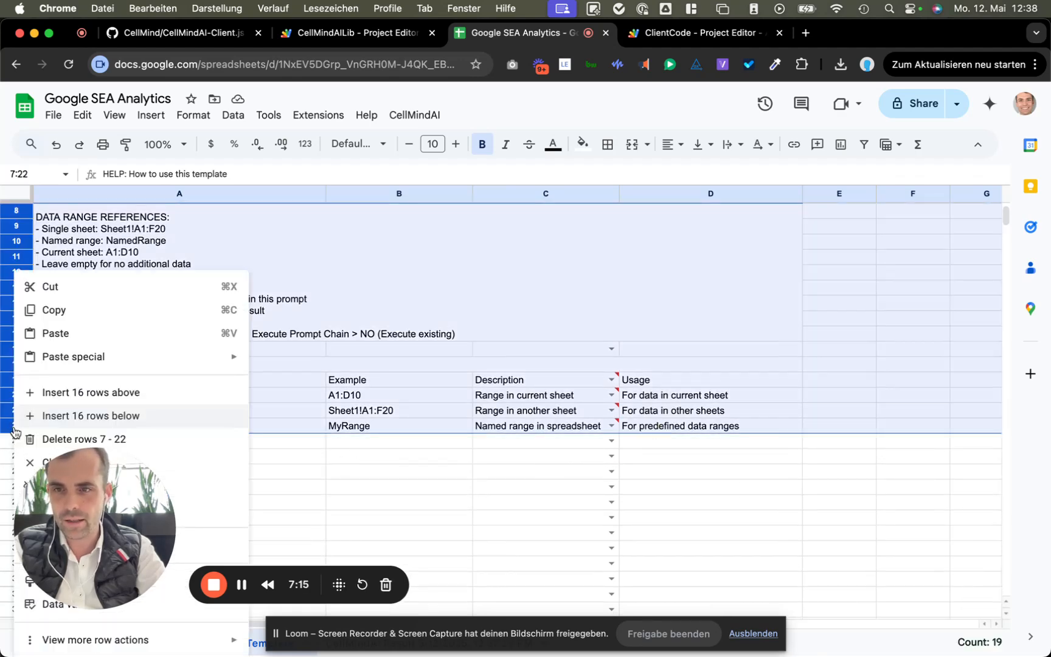
pyautogui.click(67, 439)
pyautogui.scroll(5, 229, 380)
pyautogui.click(359, 308)
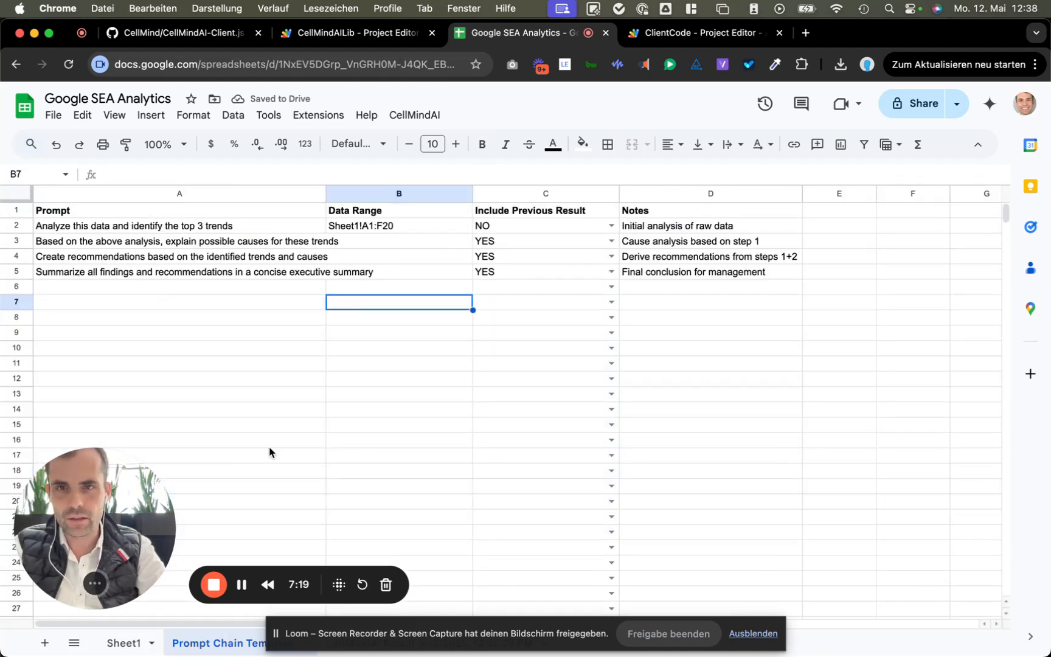
pyautogui.click(405, 115)
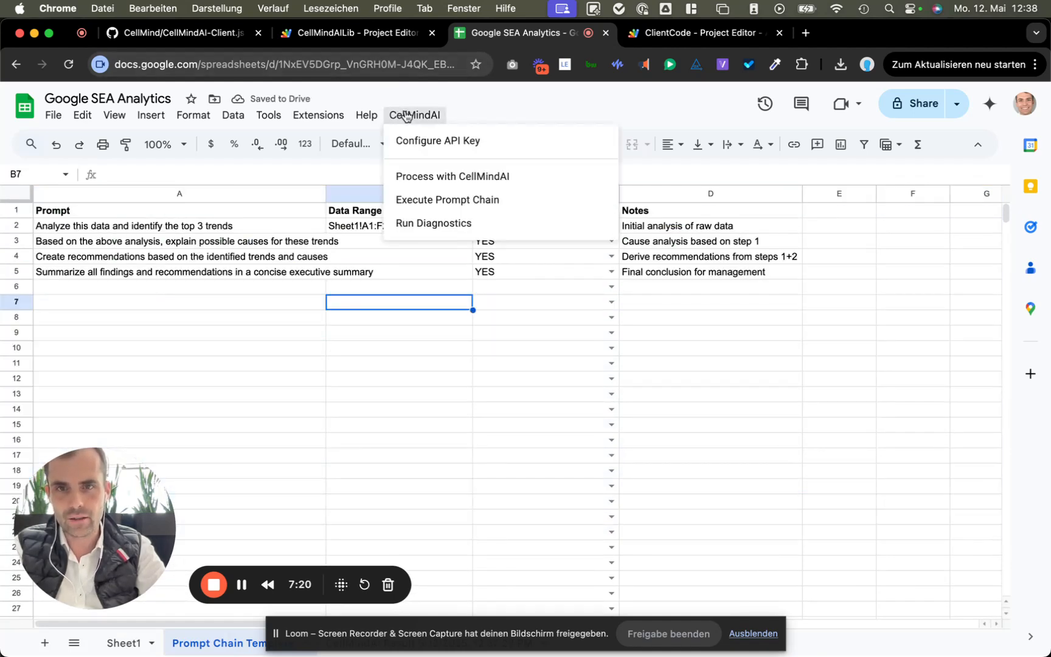
# Step: Execute the existing four-prompt chain and acknowledge the execution started and complete notices
pyautogui.click(430, 203)
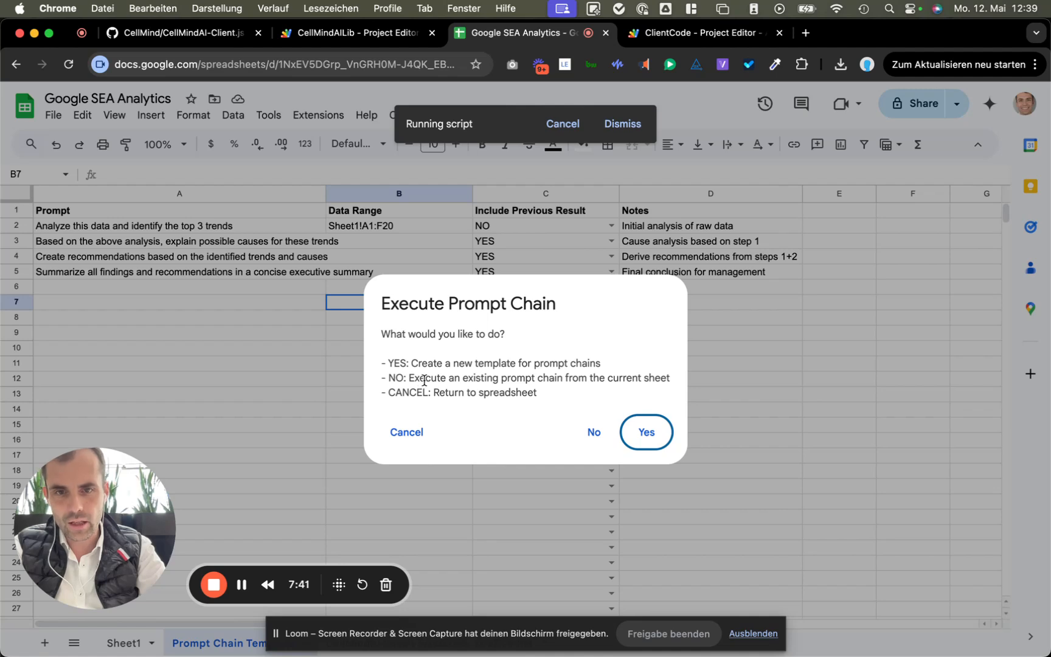
pyautogui.click(594, 433)
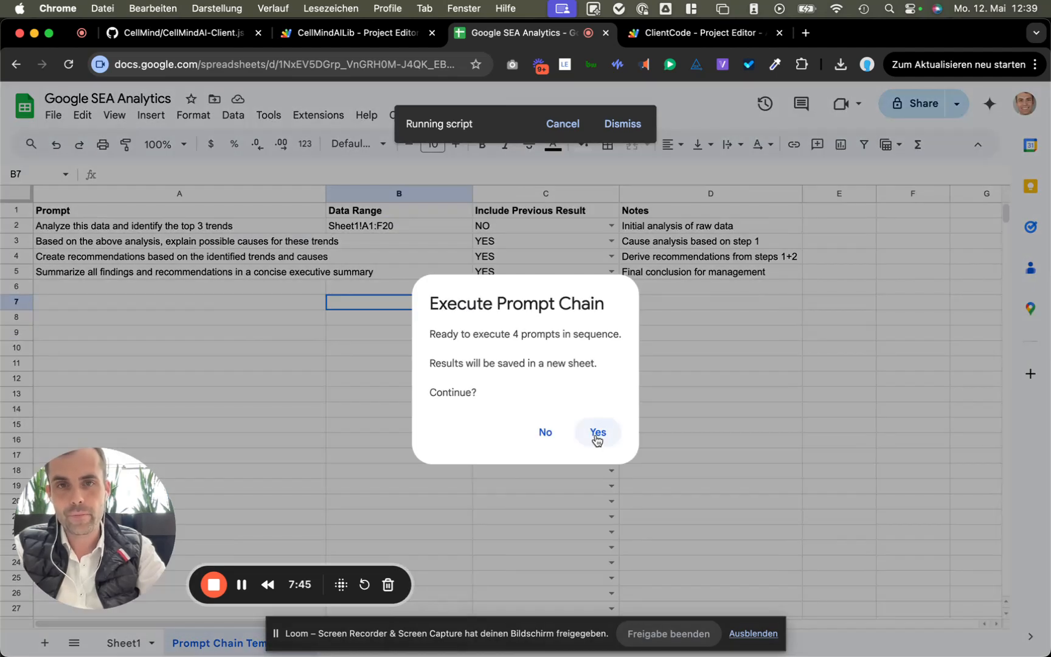
pyautogui.click(597, 435)
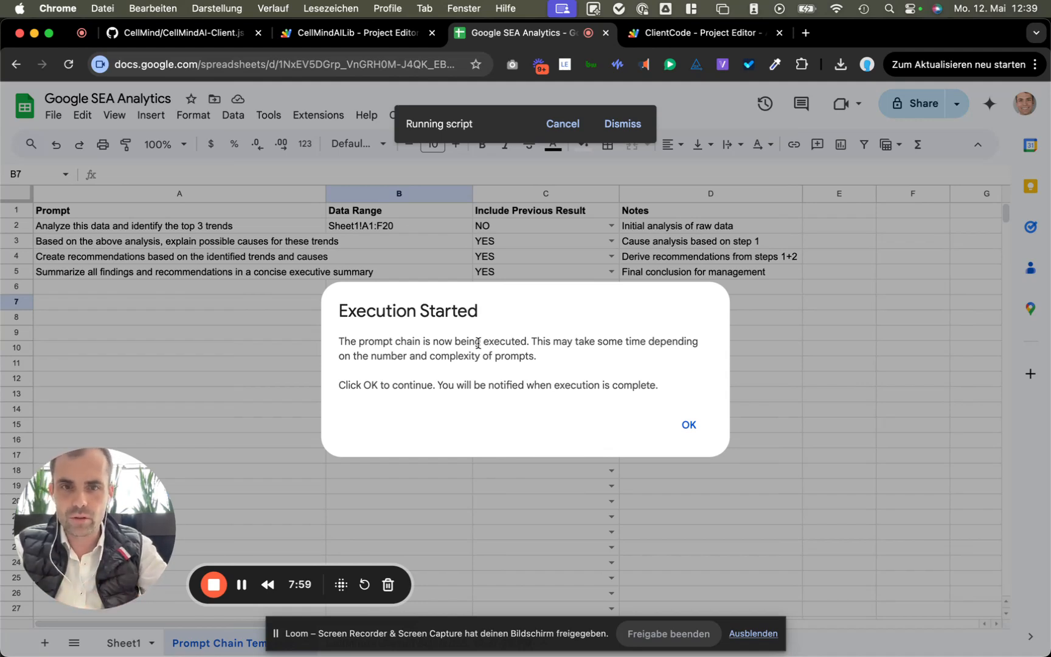
pyautogui.click(684, 429)
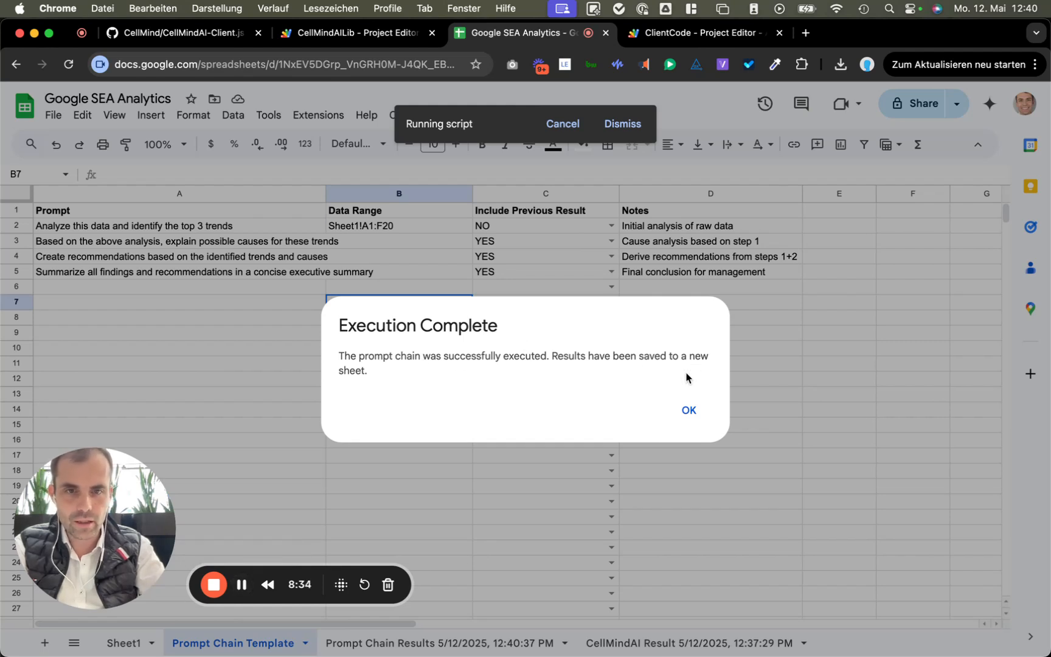
pyautogui.click(685, 417)
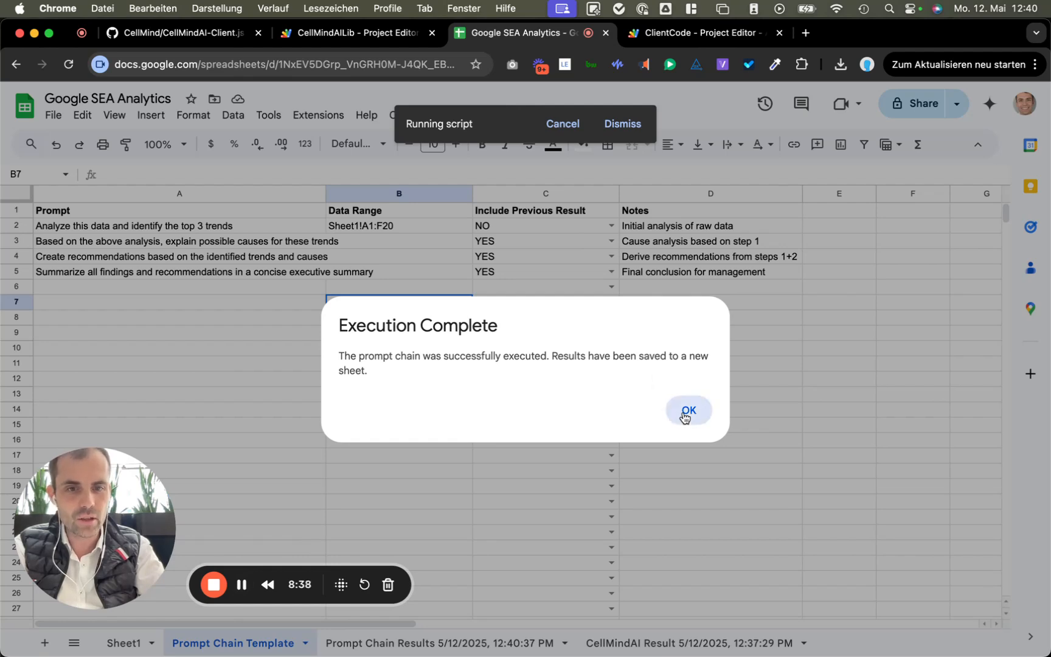
pyautogui.click(662, 646)
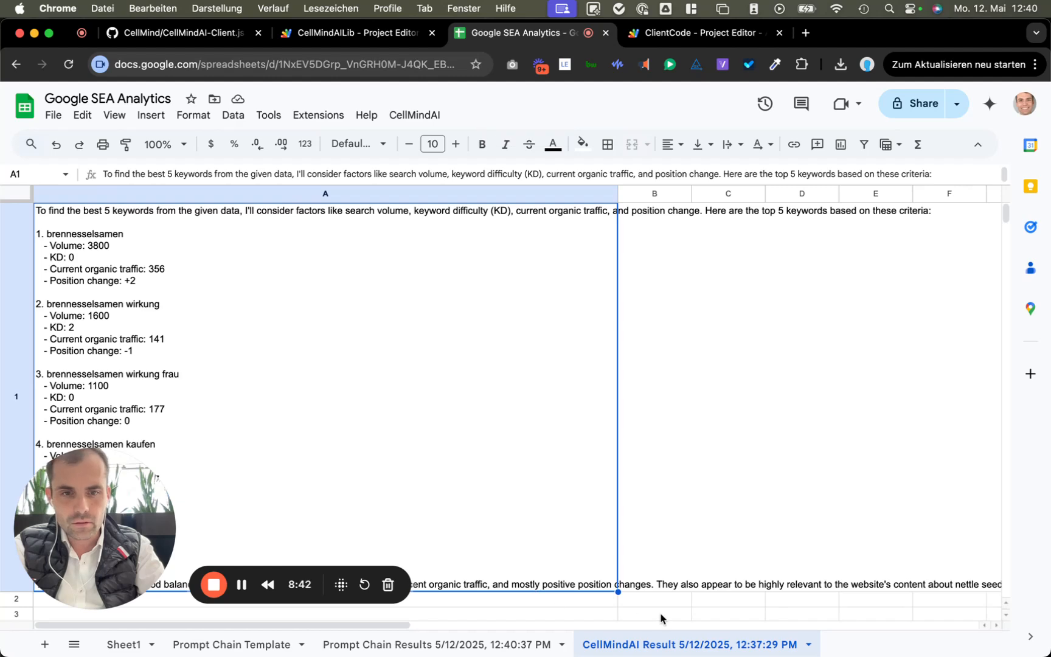
# Step: Scroll through the Prompt Chain Results sheet from Step 1 to Step 4's executive summary
pyautogui.click(474, 644)
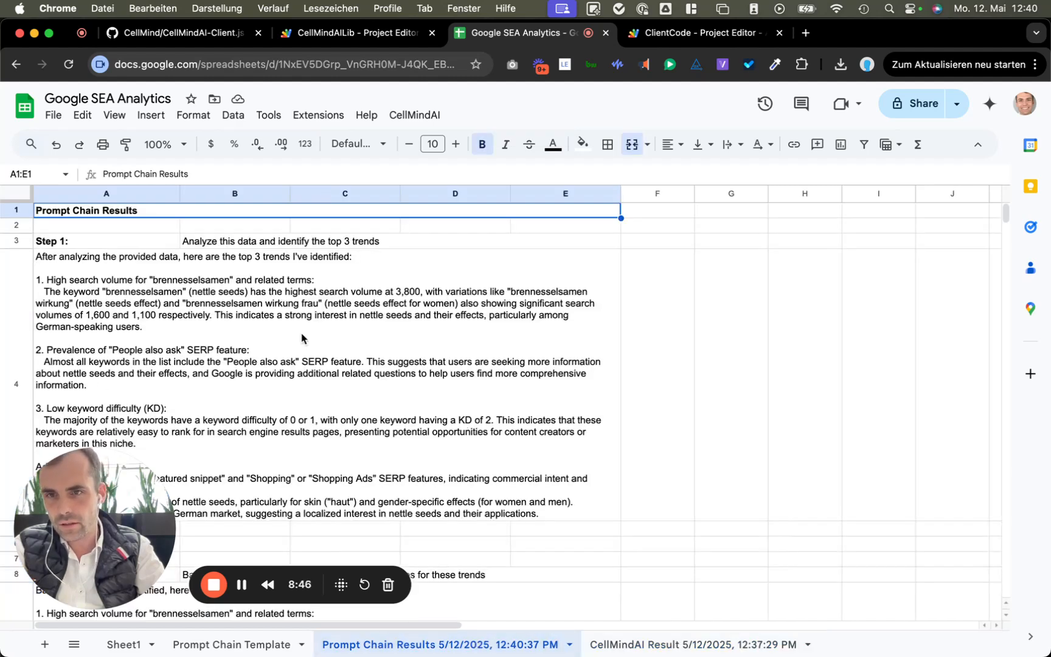
pyautogui.scroll(-2, 302, 338)
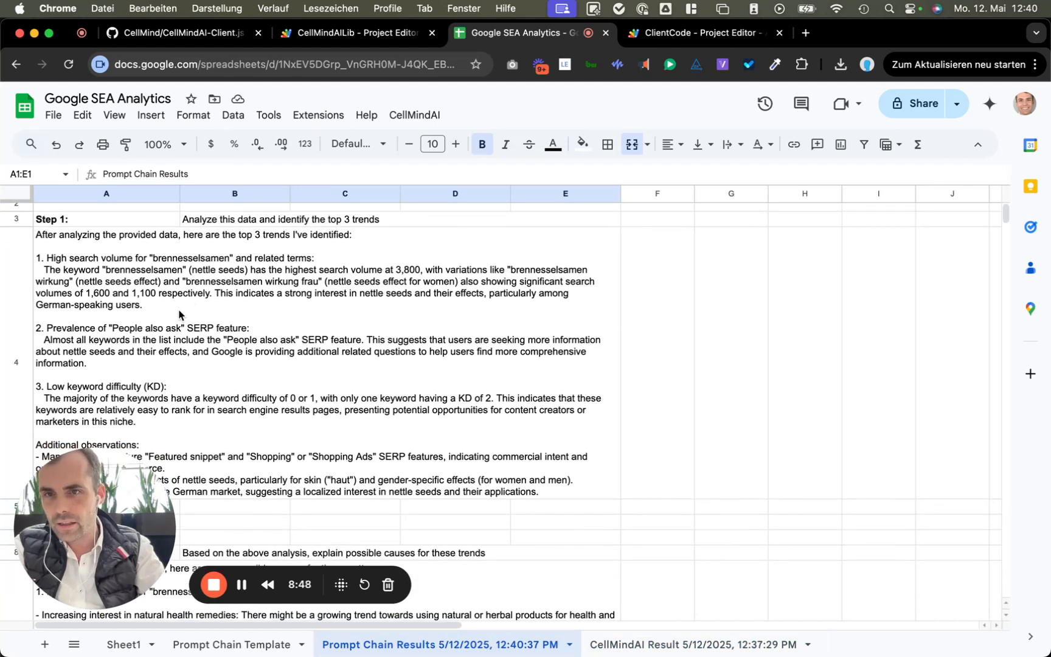
pyautogui.scroll(-1, 179, 315)
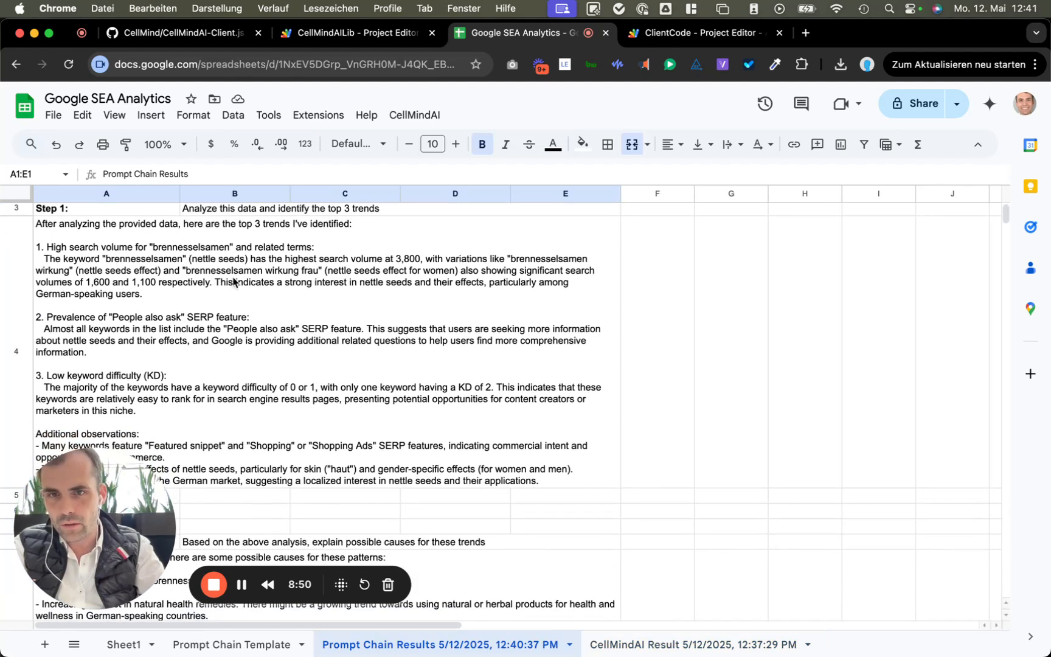
pyautogui.scroll(-10, 253, 300)
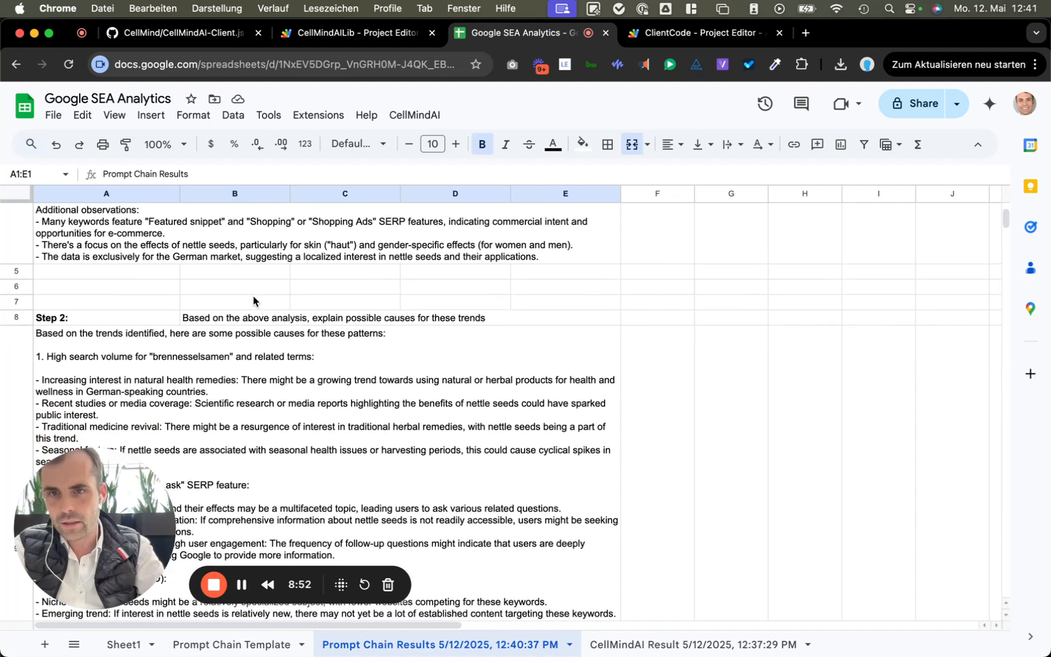
pyautogui.scroll(-2, 244, 327)
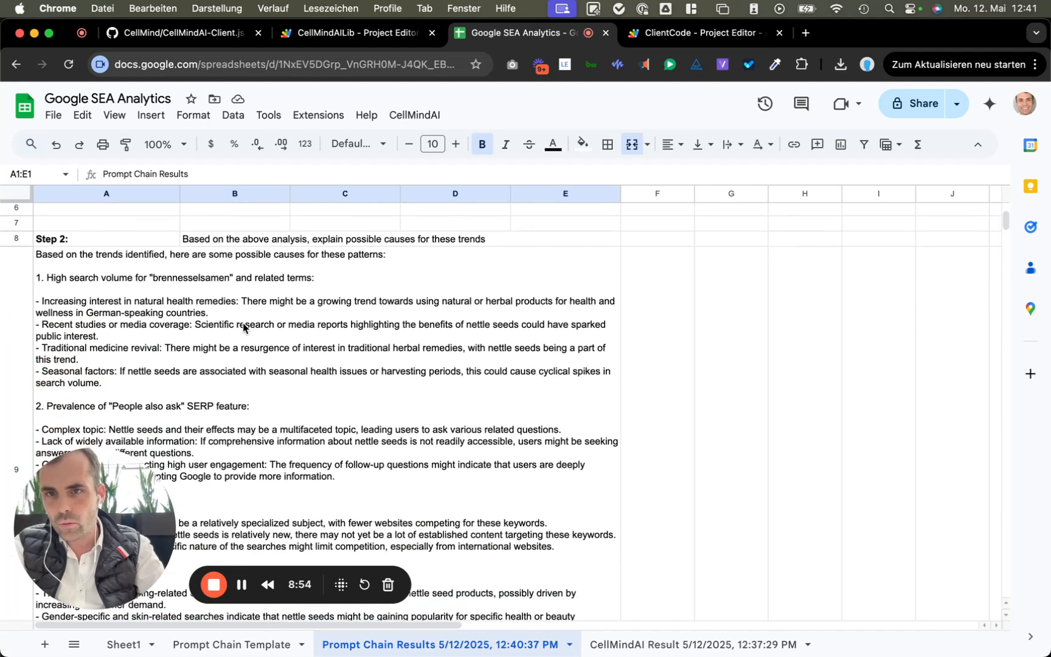
pyautogui.scroll(-4, 243, 327)
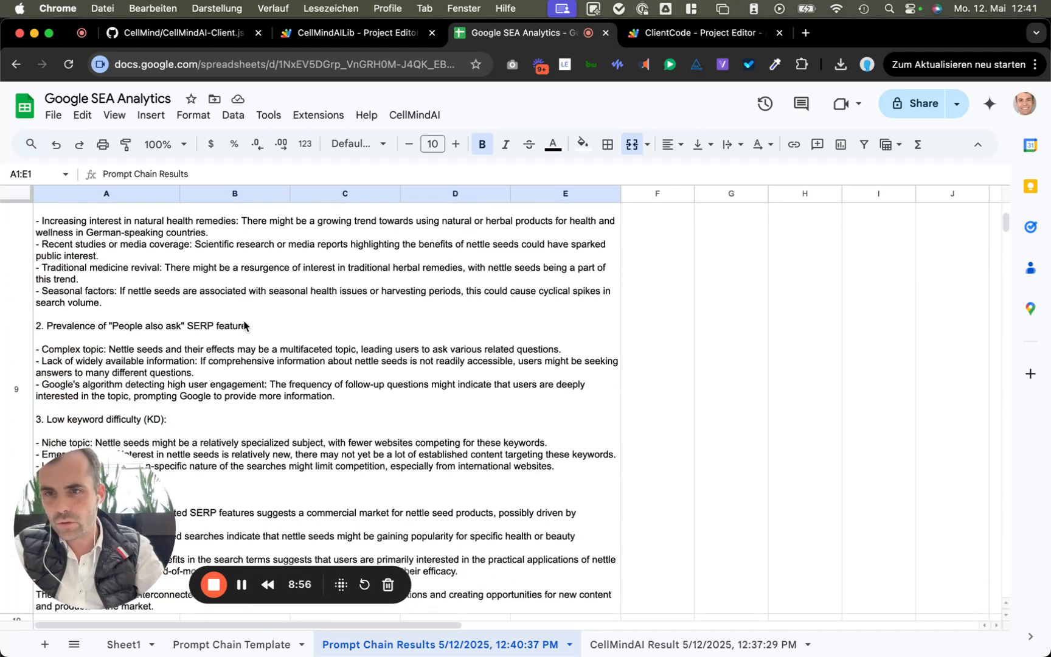
pyautogui.scroll(-16, 244, 326)
pyautogui.scroll(-6, 244, 326)
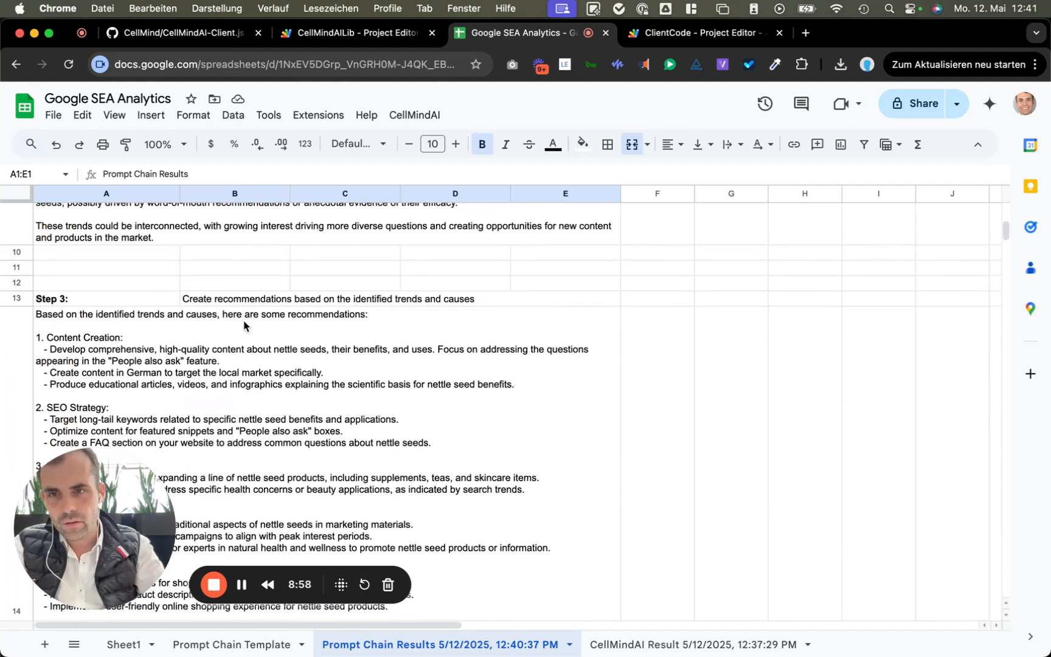
pyautogui.scroll(-7, 244, 326)
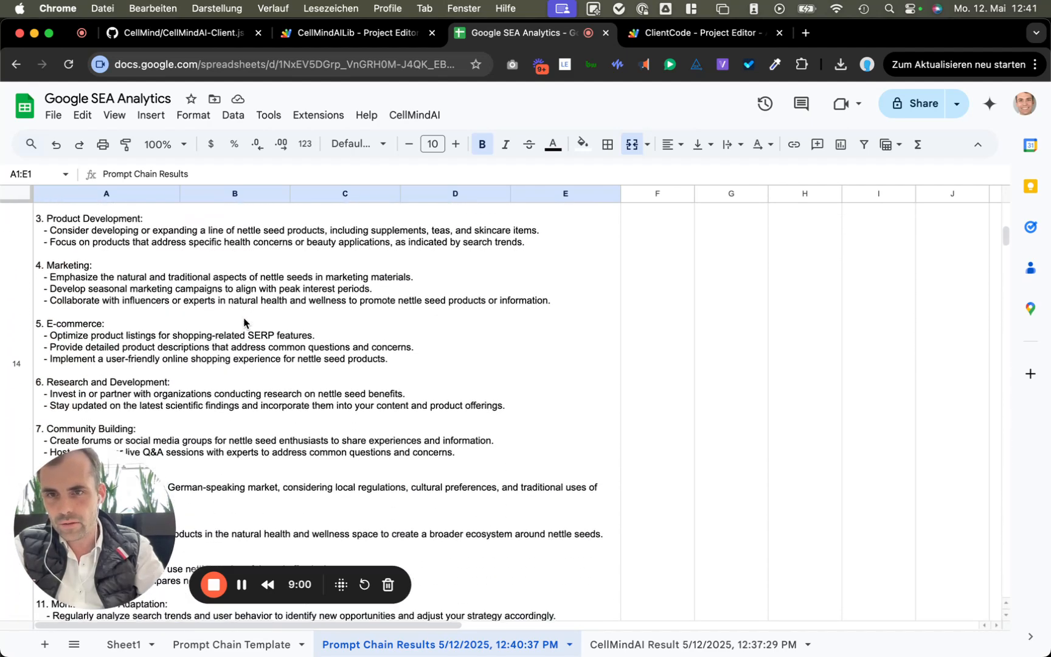
pyautogui.scroll(-14, 243, 322)
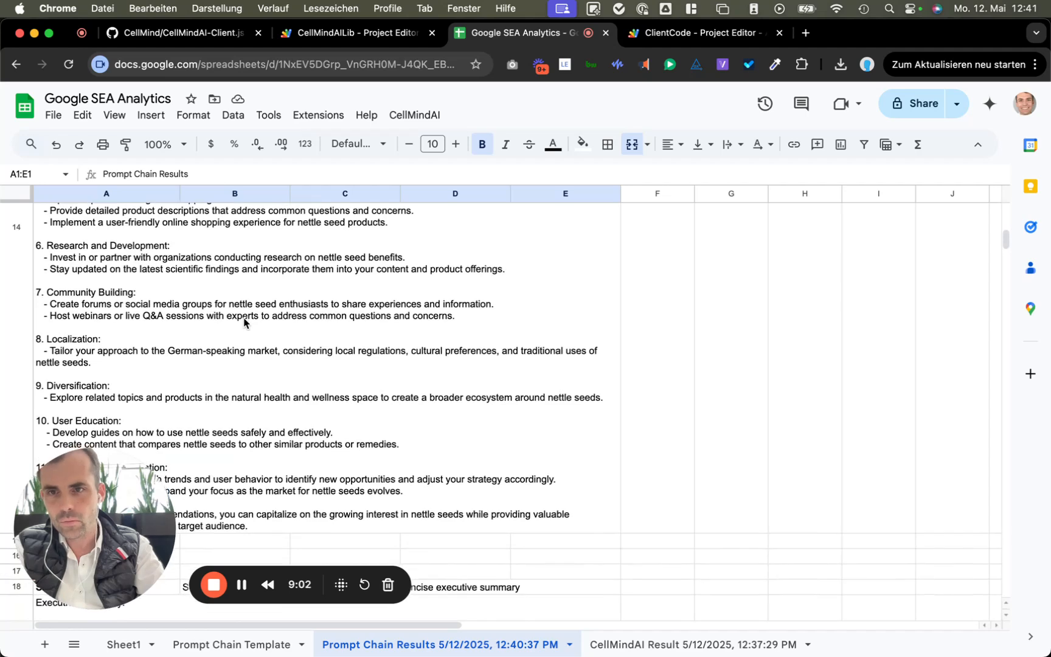
pyautogui.scroll(-9, 244, 323)
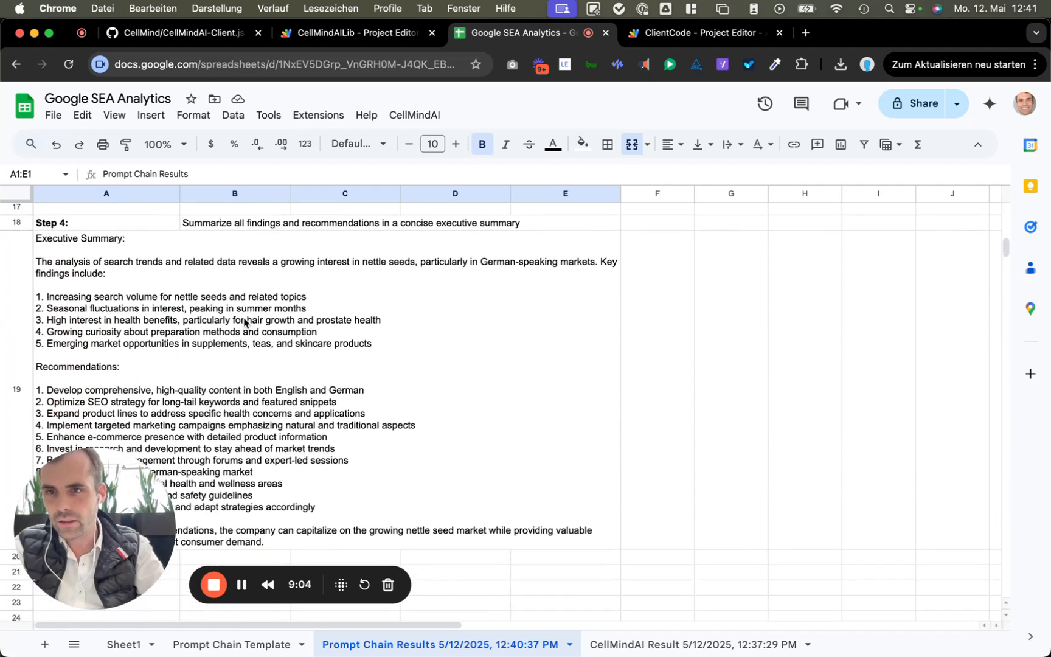
pyautogui.scroll(-3, 213, 365)
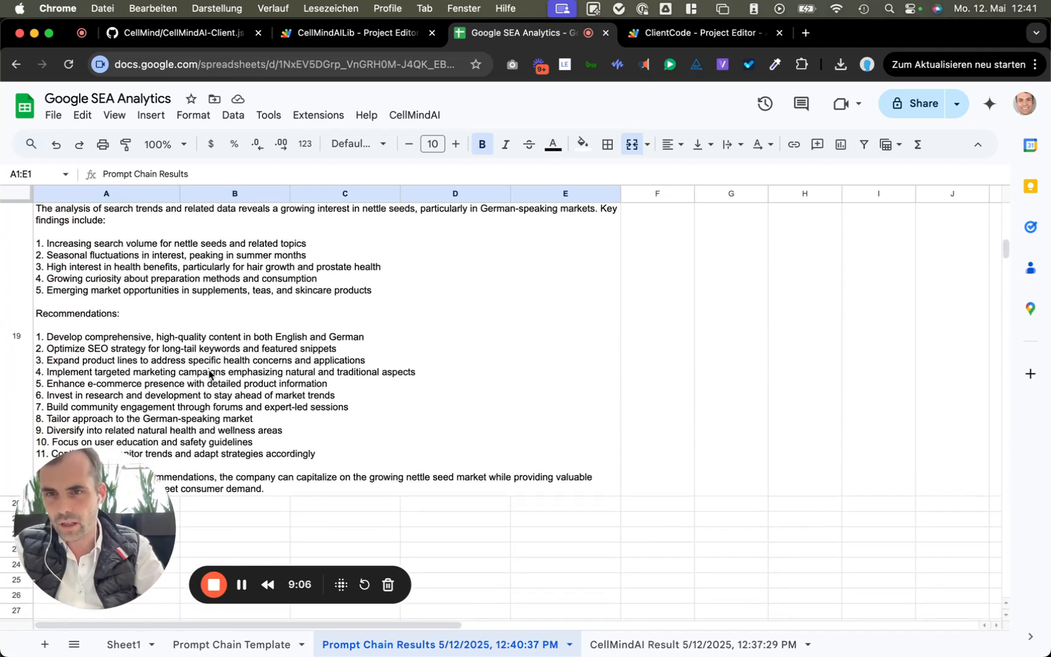
pyautogui.scroll(-2, 209, 374)
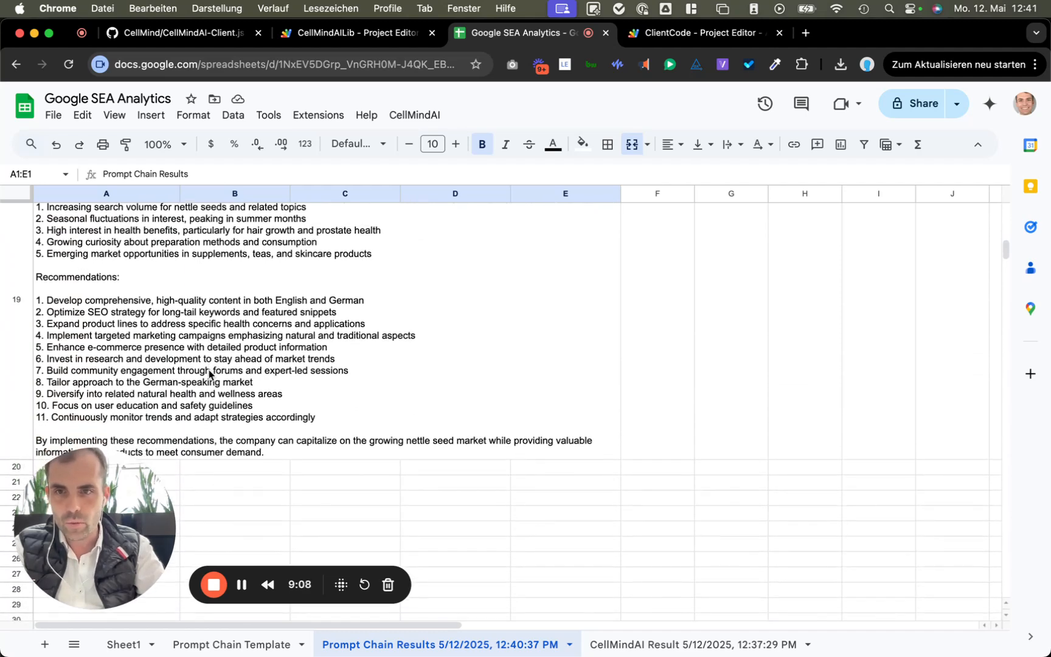